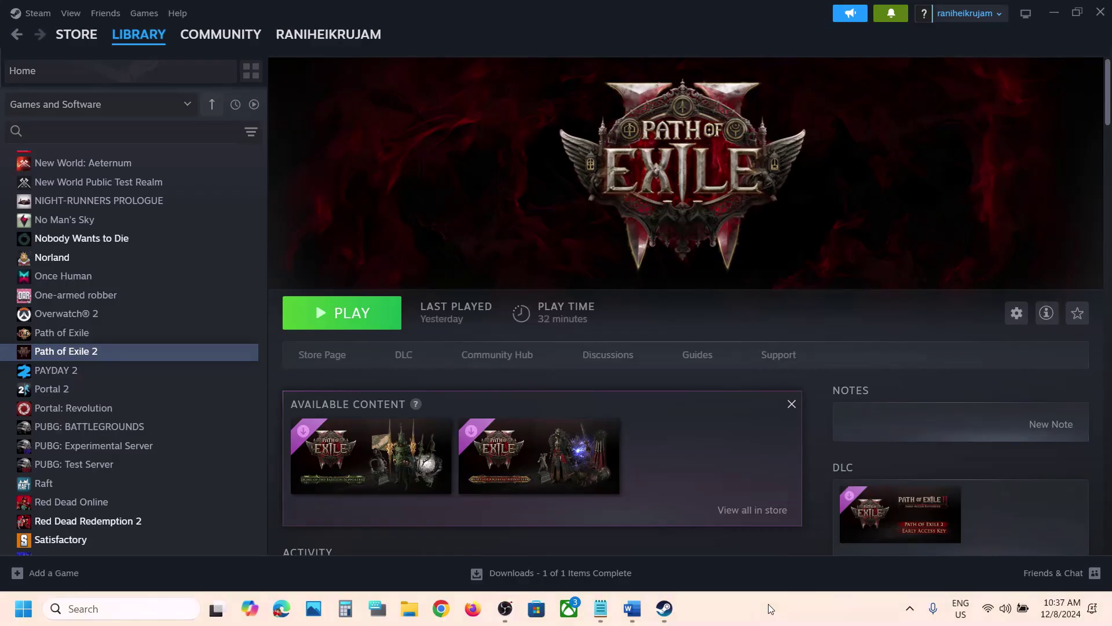
Step: Glance at the Word fix-steps guide, then bring File Explorer back up
click(635, 615)
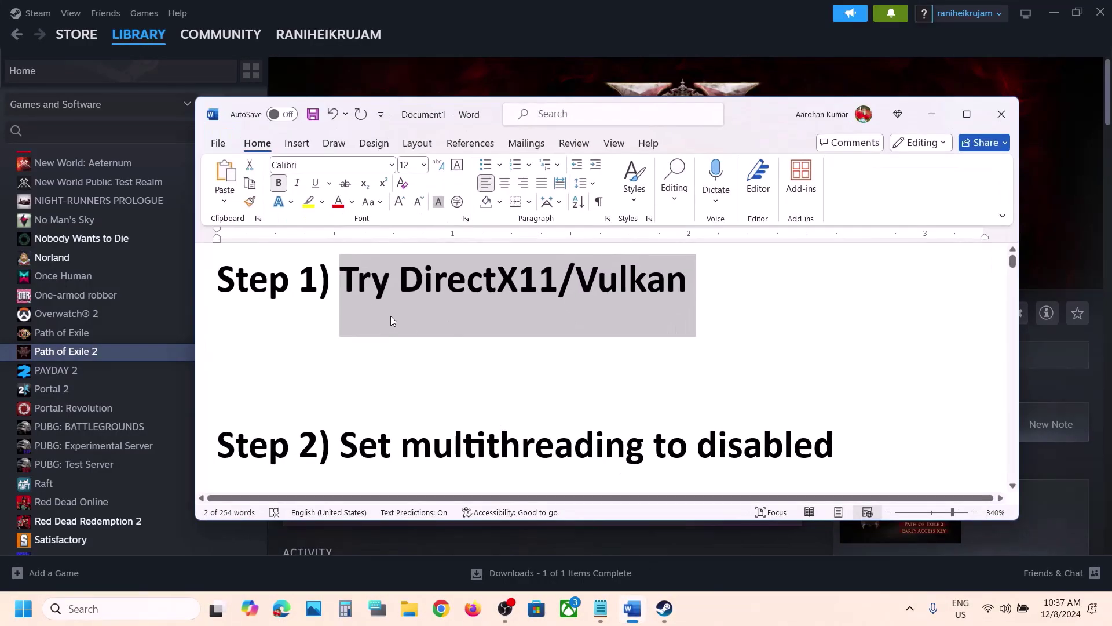
click(932, 116)
click(410, 608)
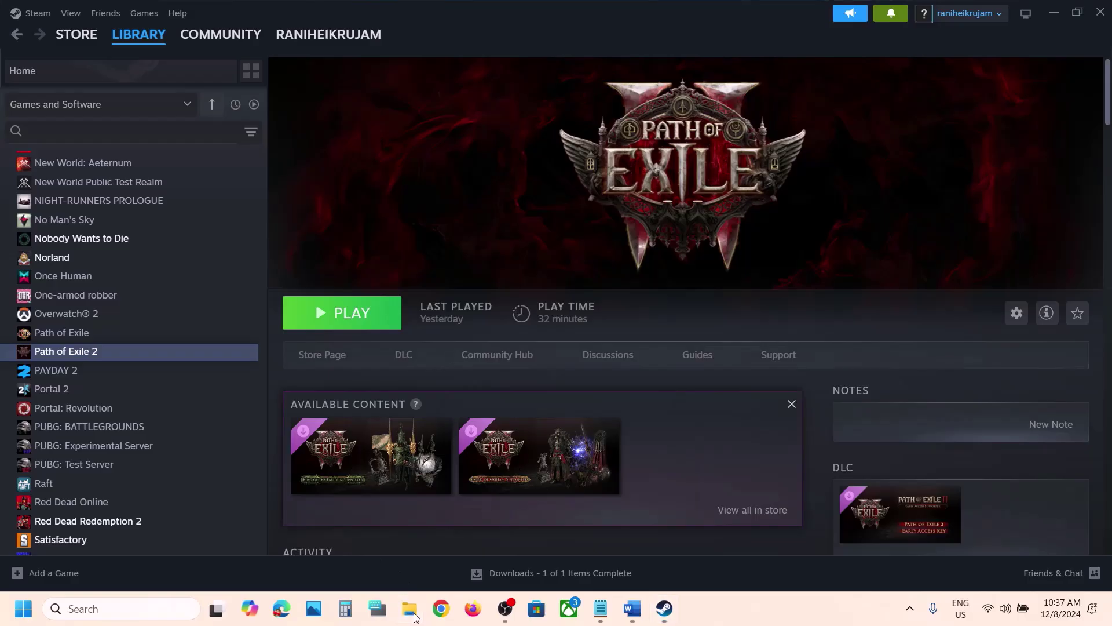
click(410, 608)
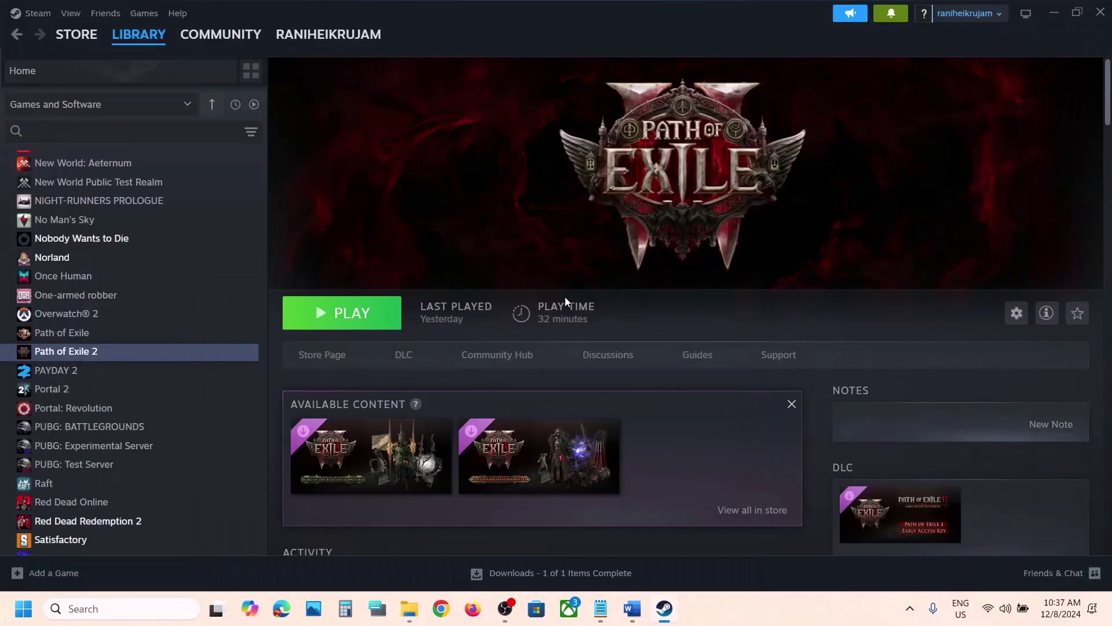
click(417, 607)
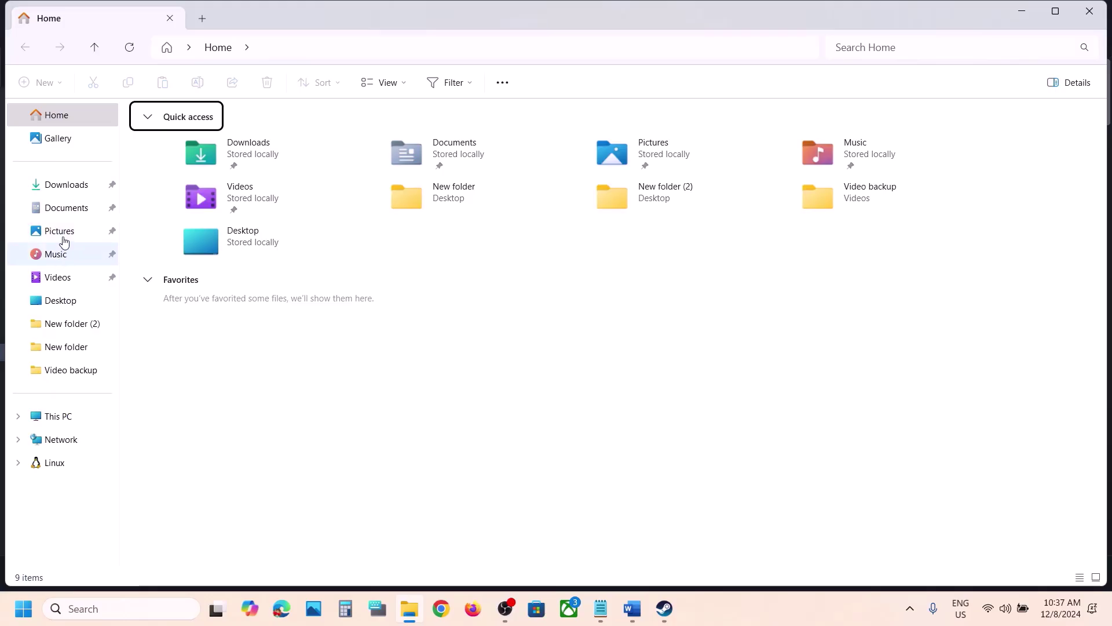
Step: Go to Documents > My Games > Path of Exile 2 and select poe2_production_Config
click(62, 210)
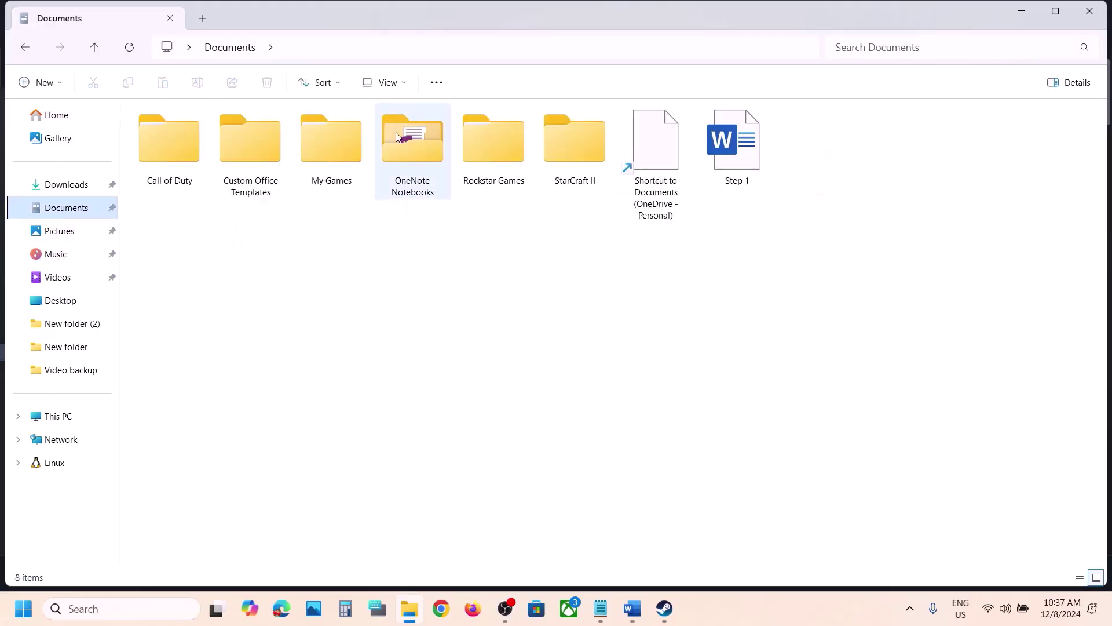
double_click(342, 145)
click(211, 141)
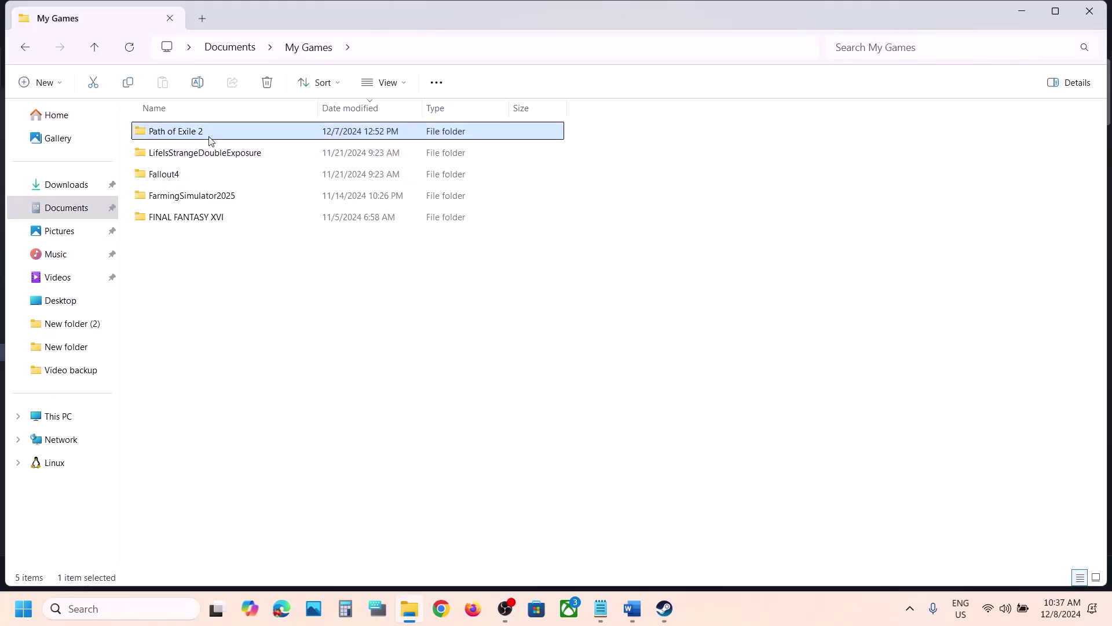
double_click(238, 137)
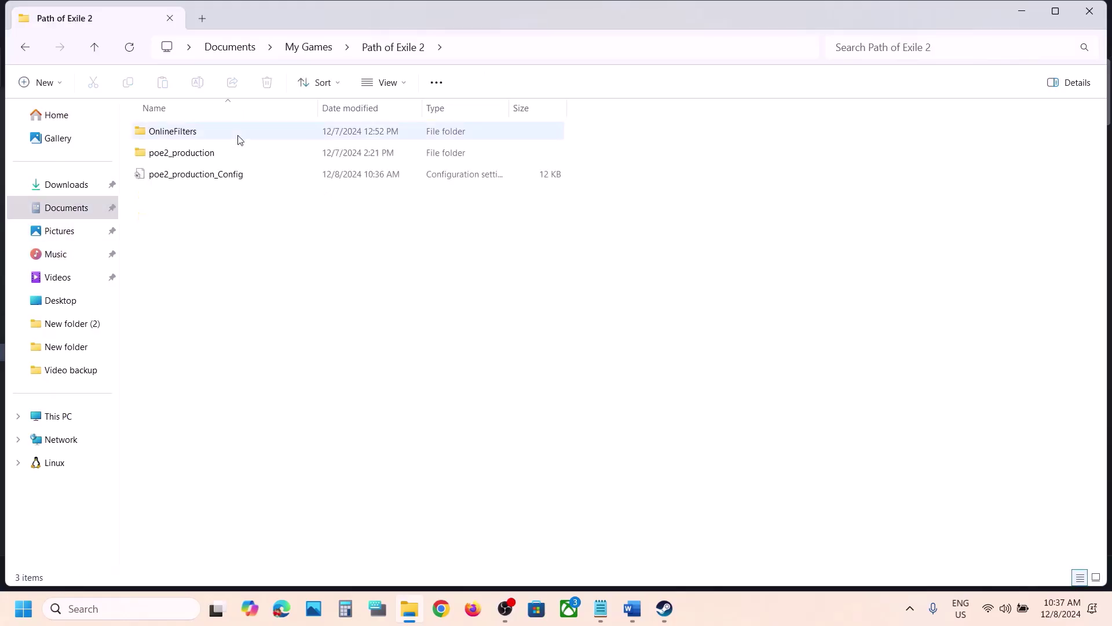
click(207, 175)
Step: Open poe2_production_Config in Notepad and change renderer_type from DirectX12 to DirectX11, saving
right_click(207, 175)
mouse_move(336, 252)
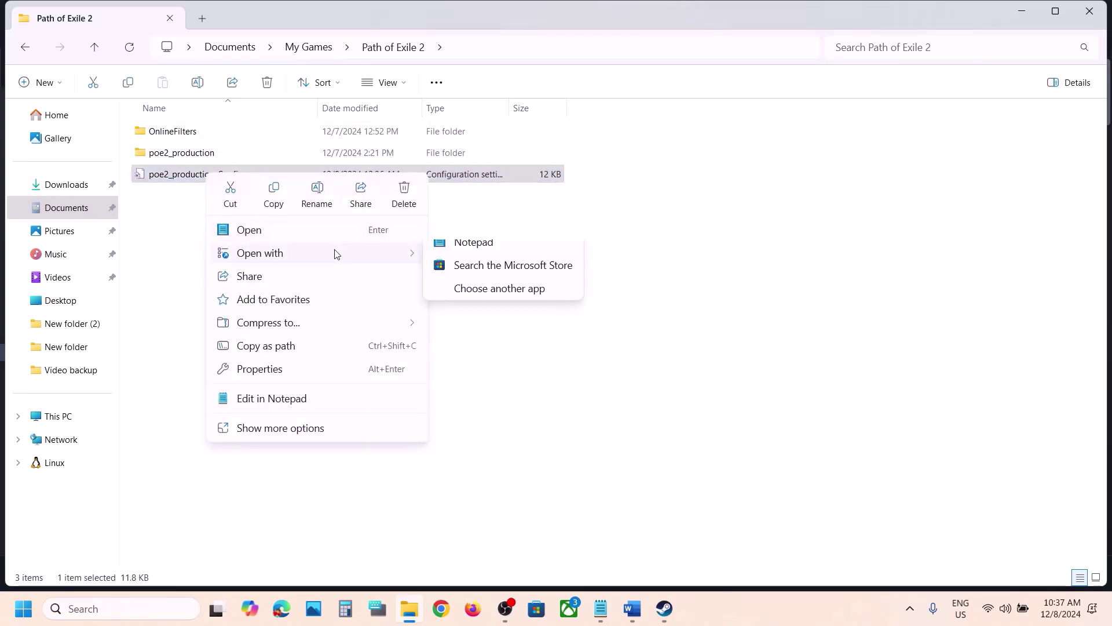
click(504, 259)
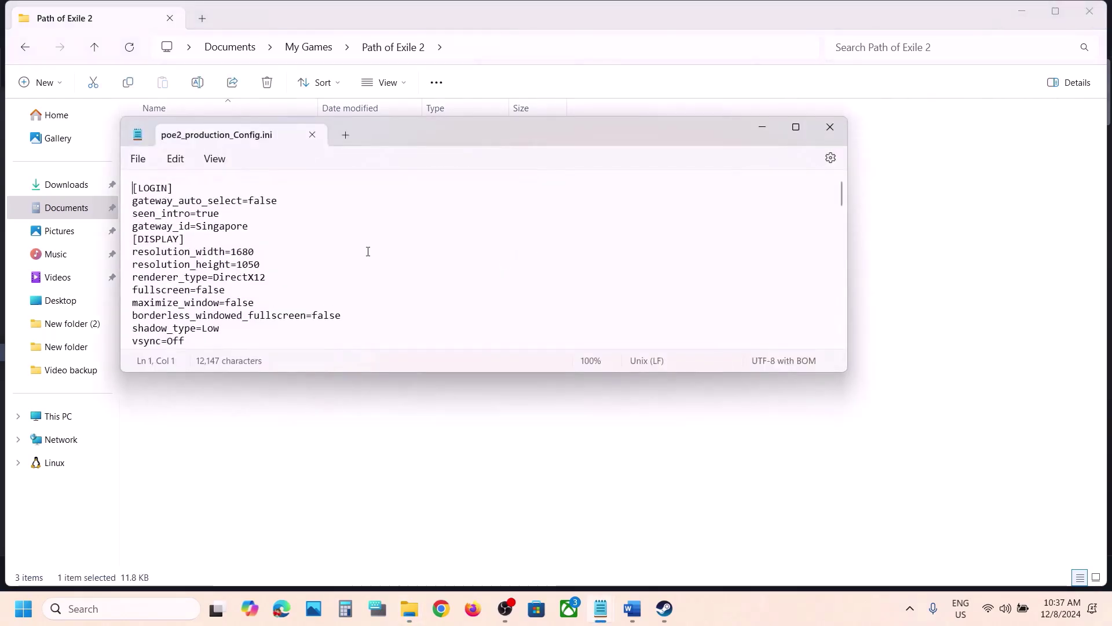
click(269, 277)
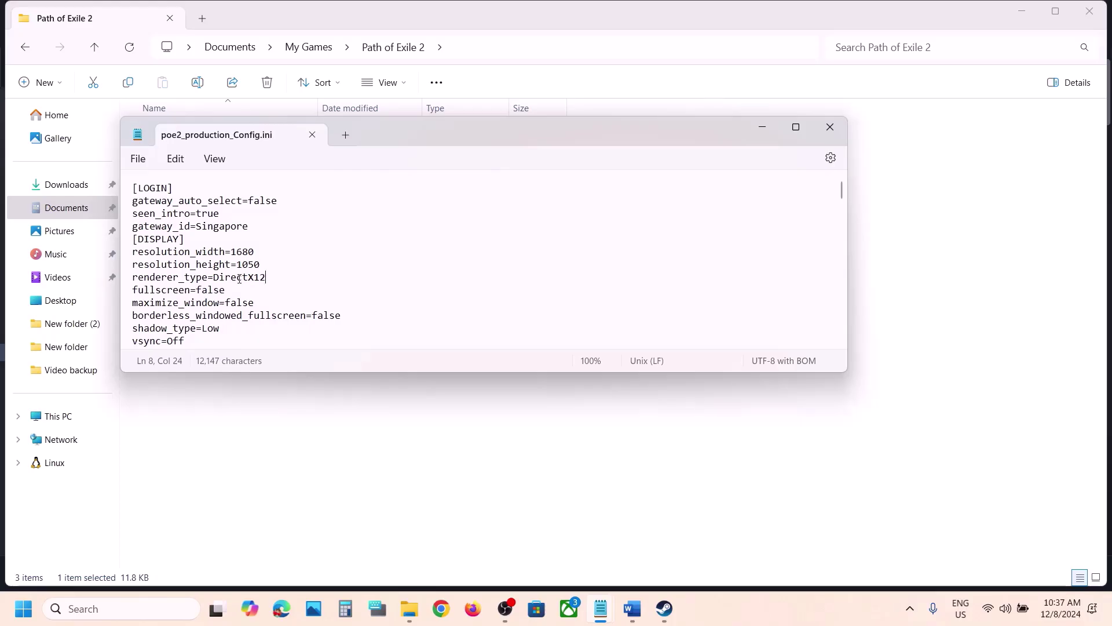
key(BackSpace)
click(138, 158)
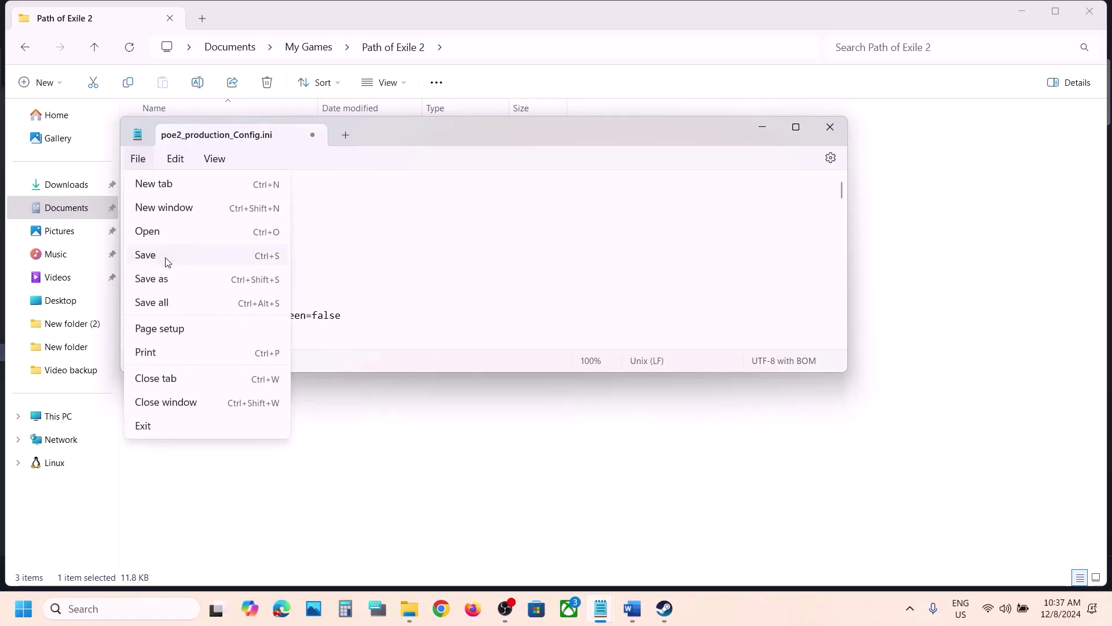
click(166, 262)
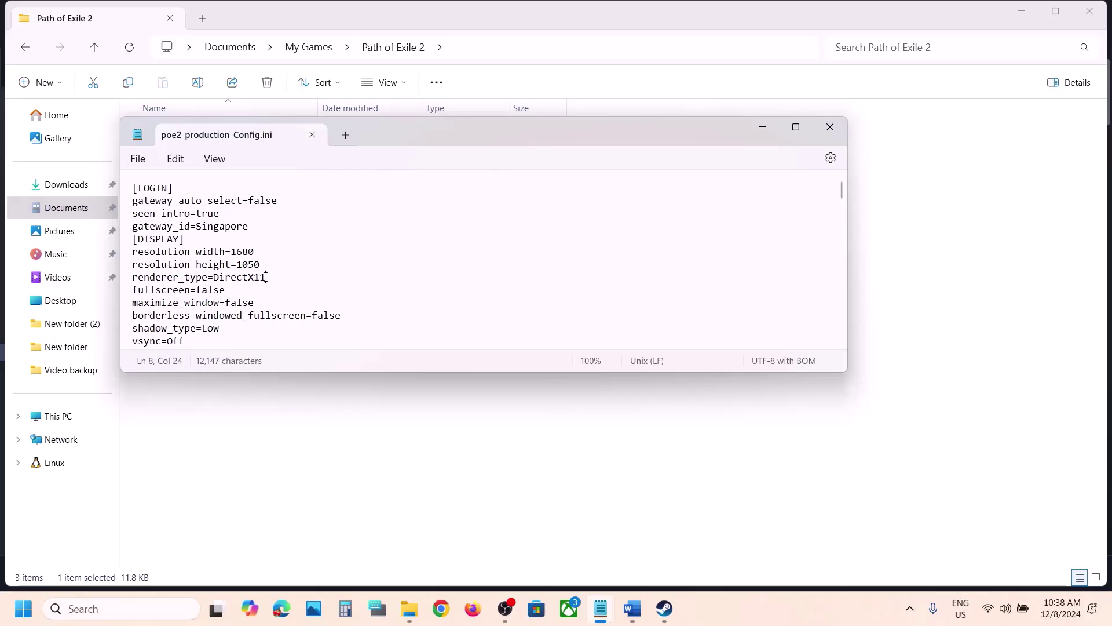
Step: Replace the renderer_type value with vulkan and save the file
drag(265, 277, 218, 281)
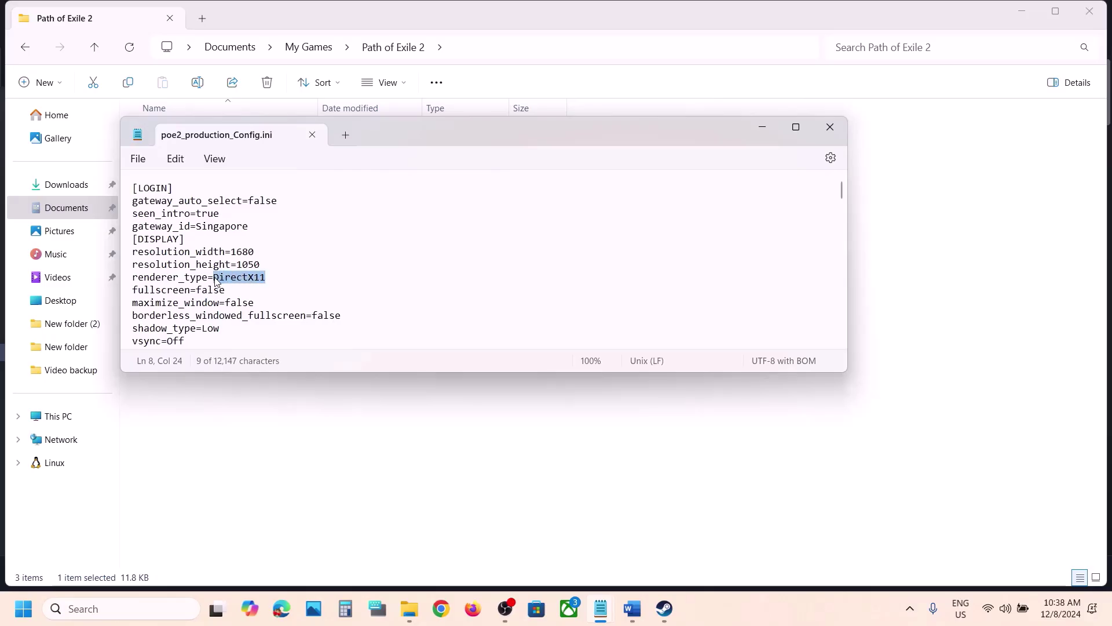
text(vul)
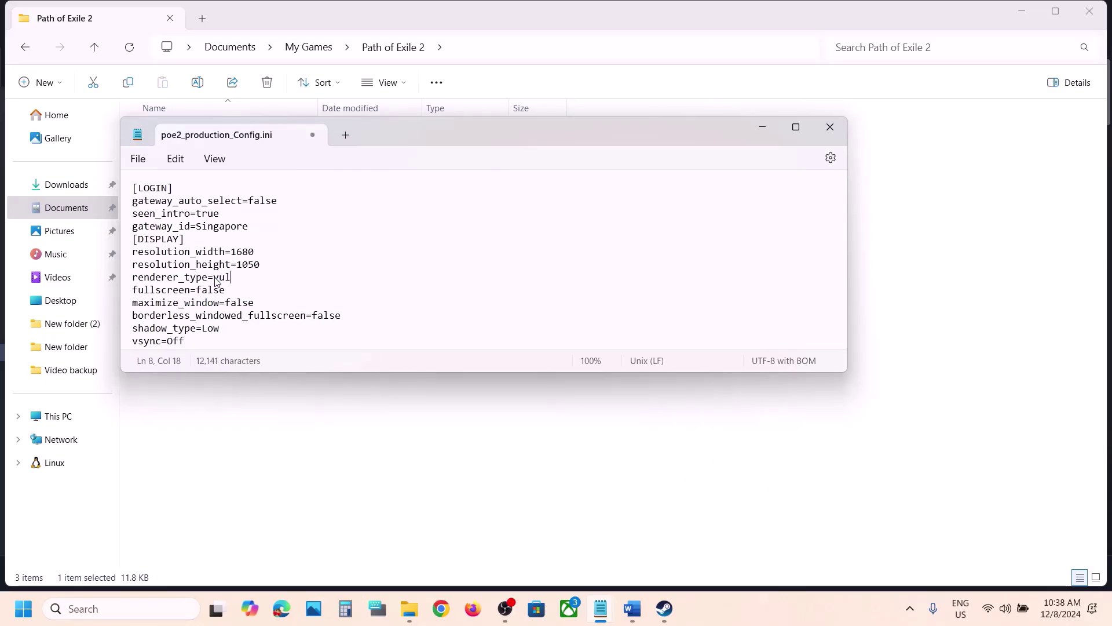
text(kan)
click(138, 159)
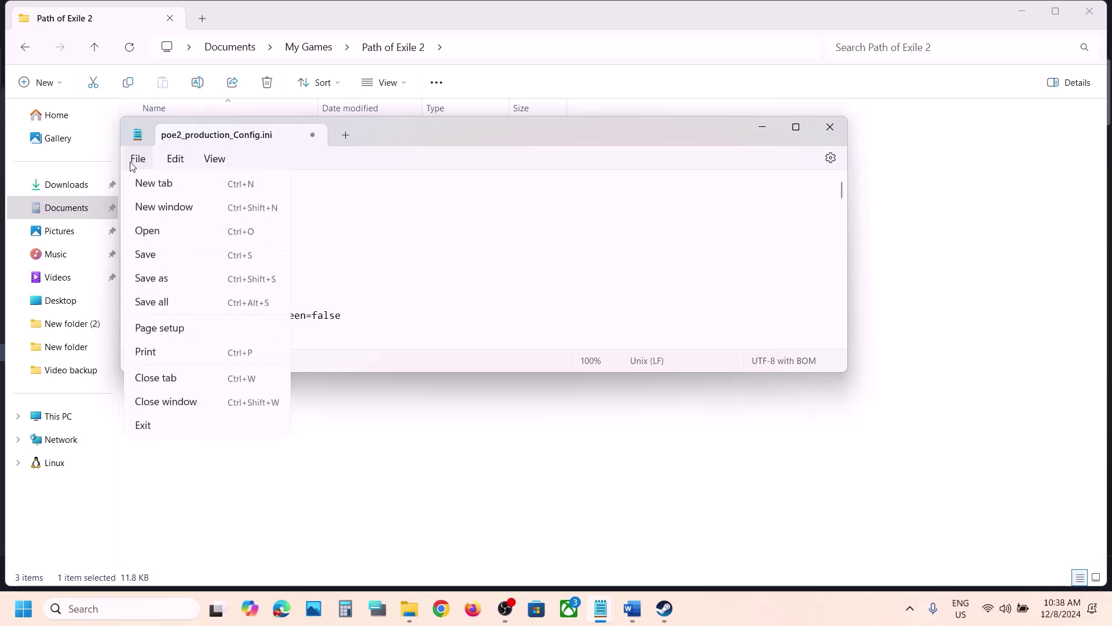
click(151, 258)
Step: Read the guide's step about disabling multithreading, then hide Word
click(630, 605)
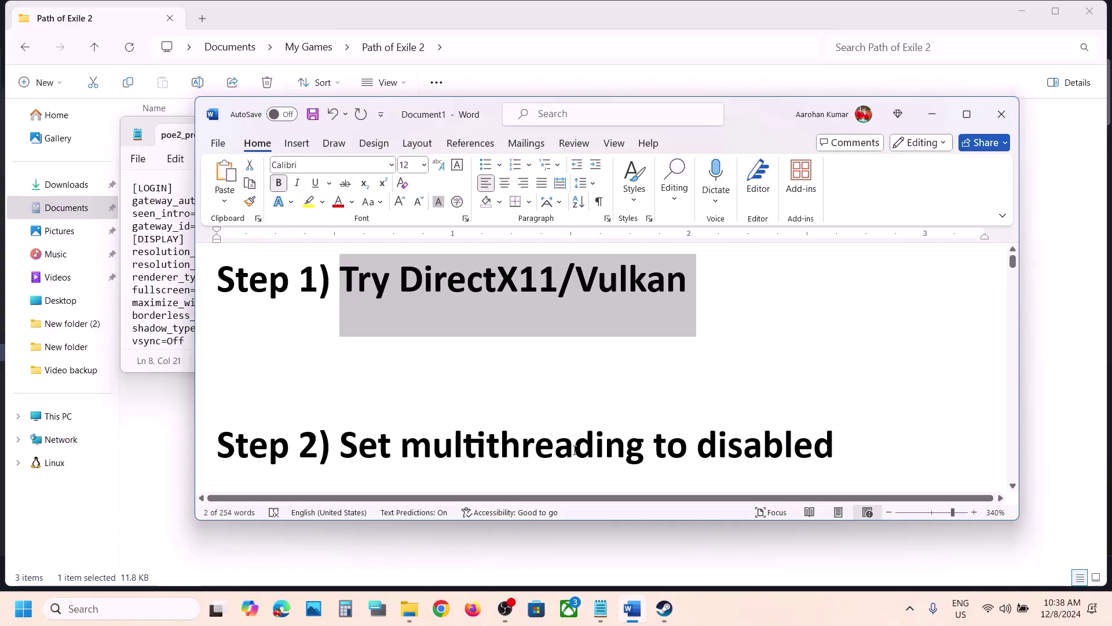
scroll(551, 423, down, 1)
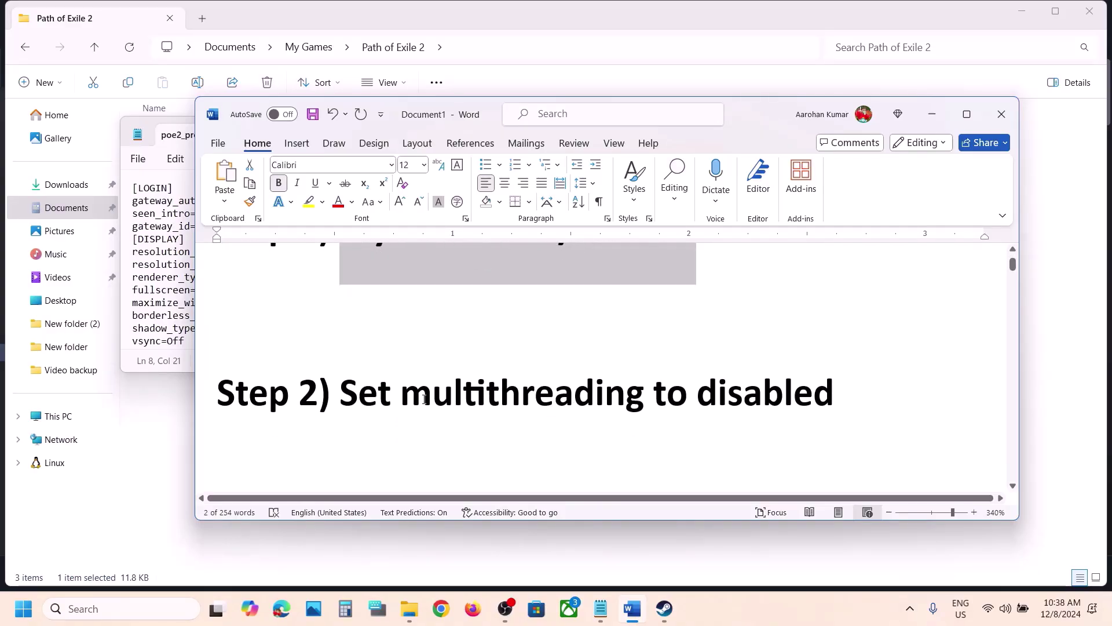
drag(424, 398, 834, 400)
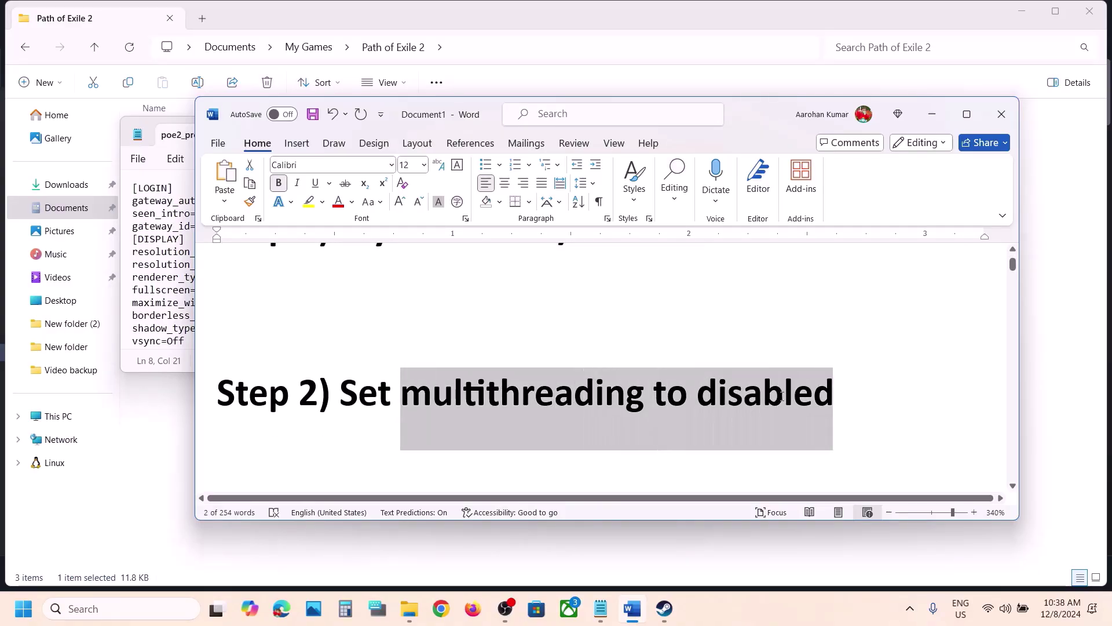
click(932, 114)
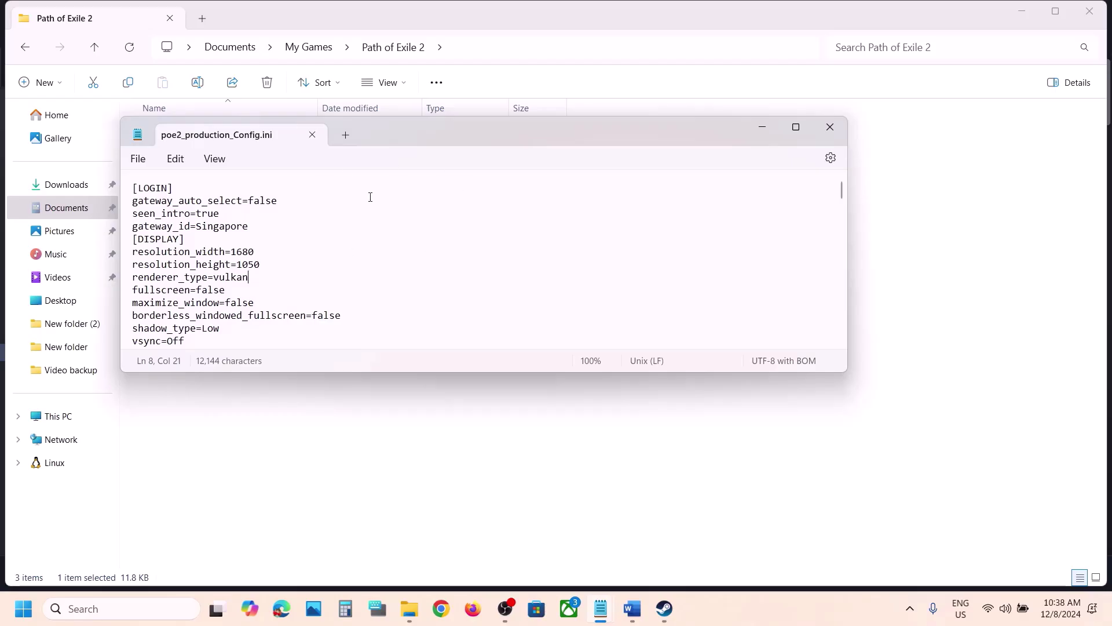
Step: Find engine_multithreading_mode, change enabled to disabled, and save the config file
key(ctrl+f)
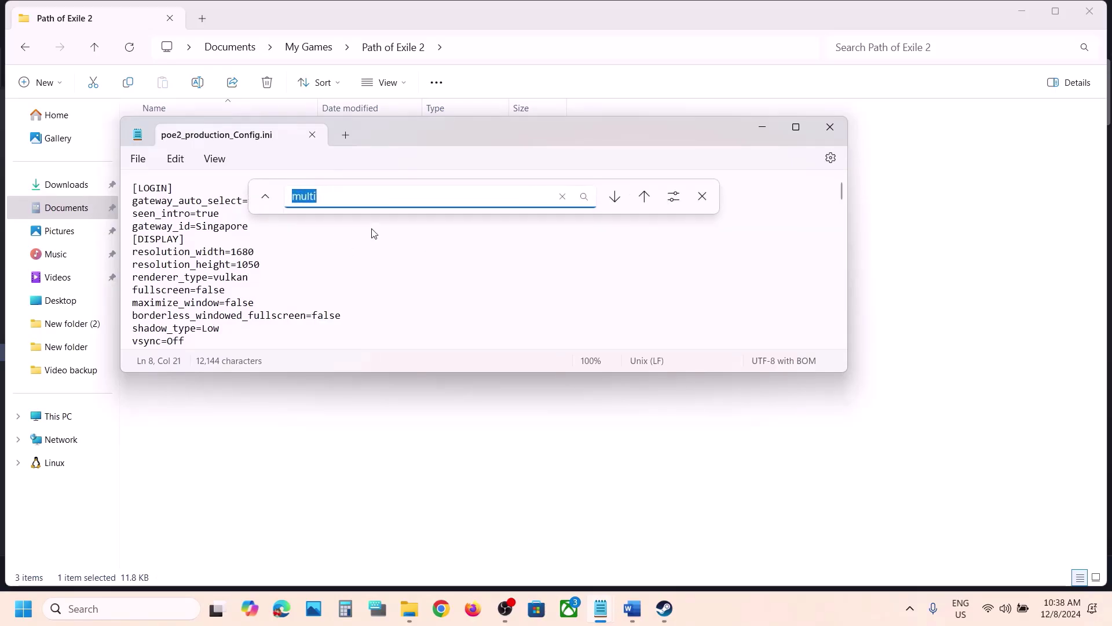
key(Return)
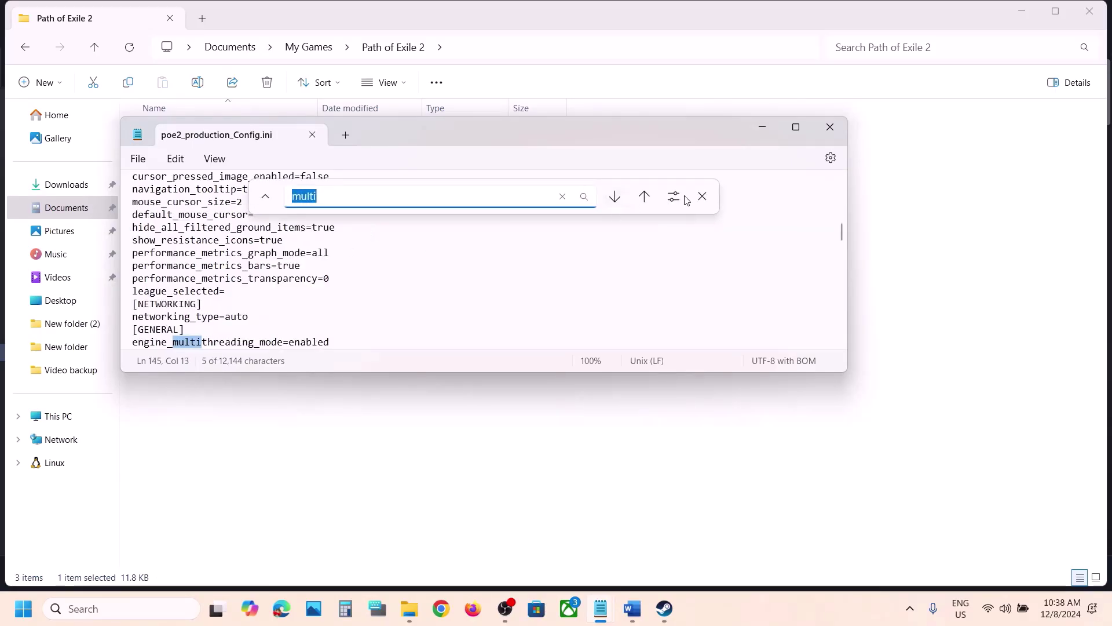
click(703, 196)
scroll(201, 318, down, 2)
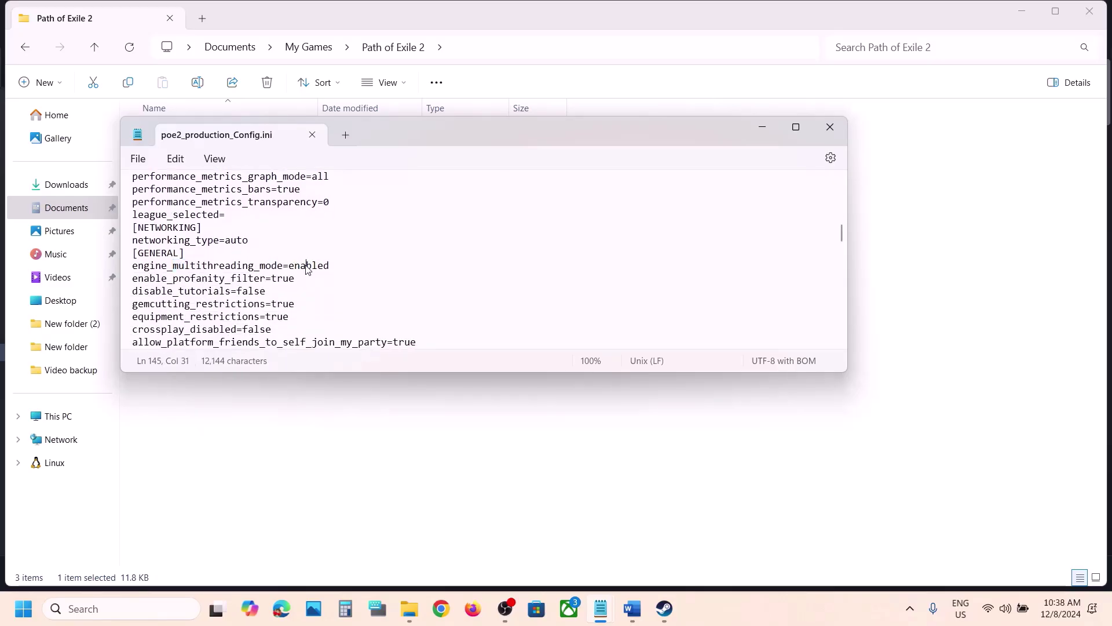
double_click(307, 267)
text(disab)
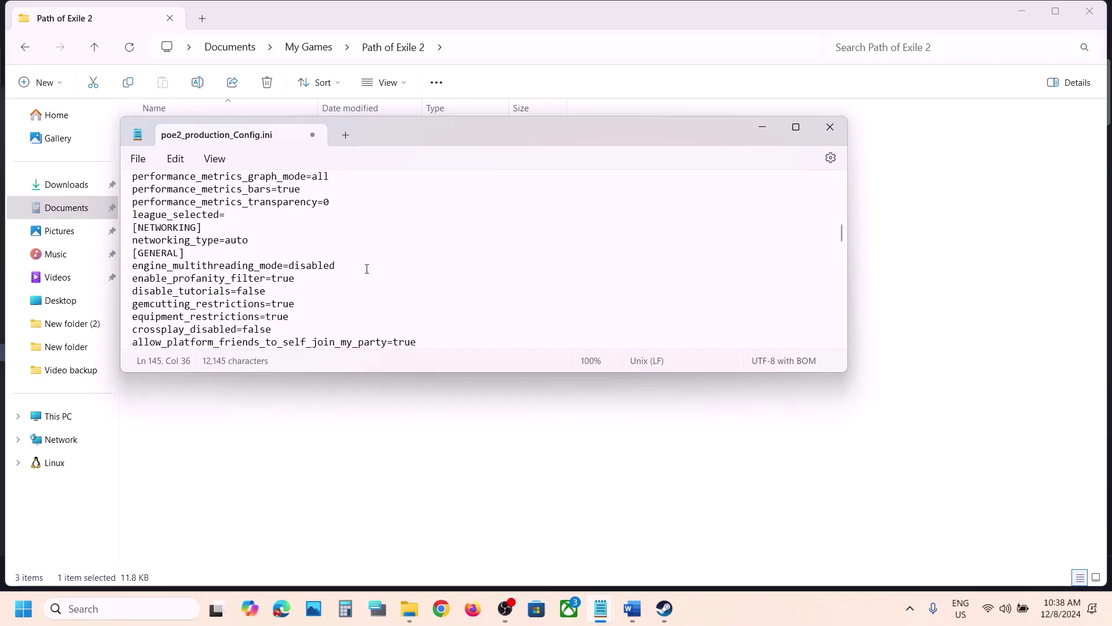
click(139, 159)
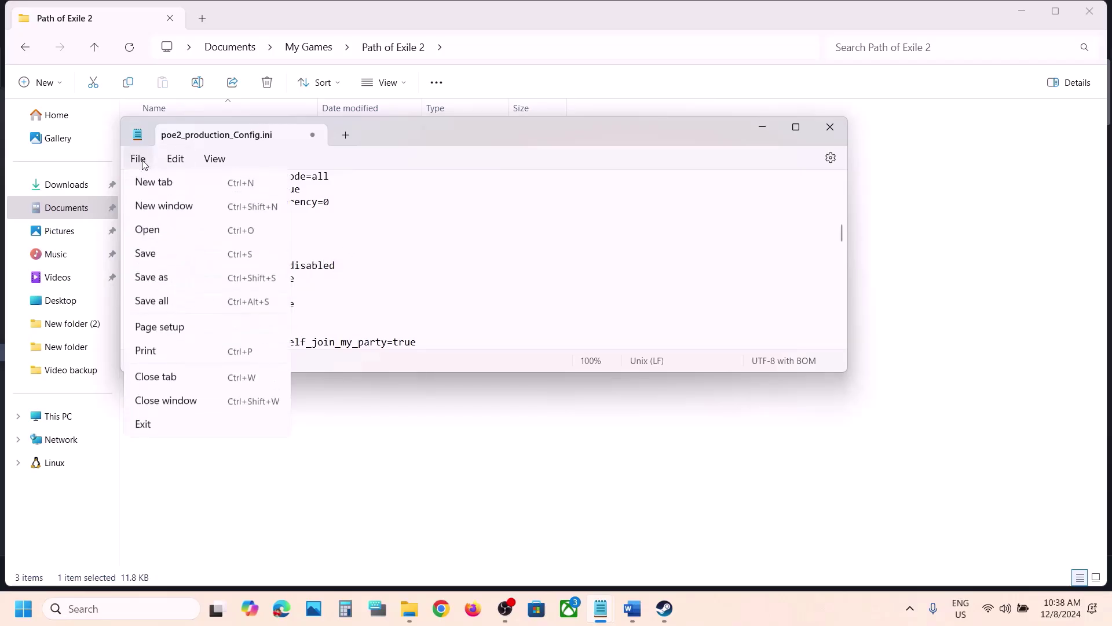
click(162, 259)
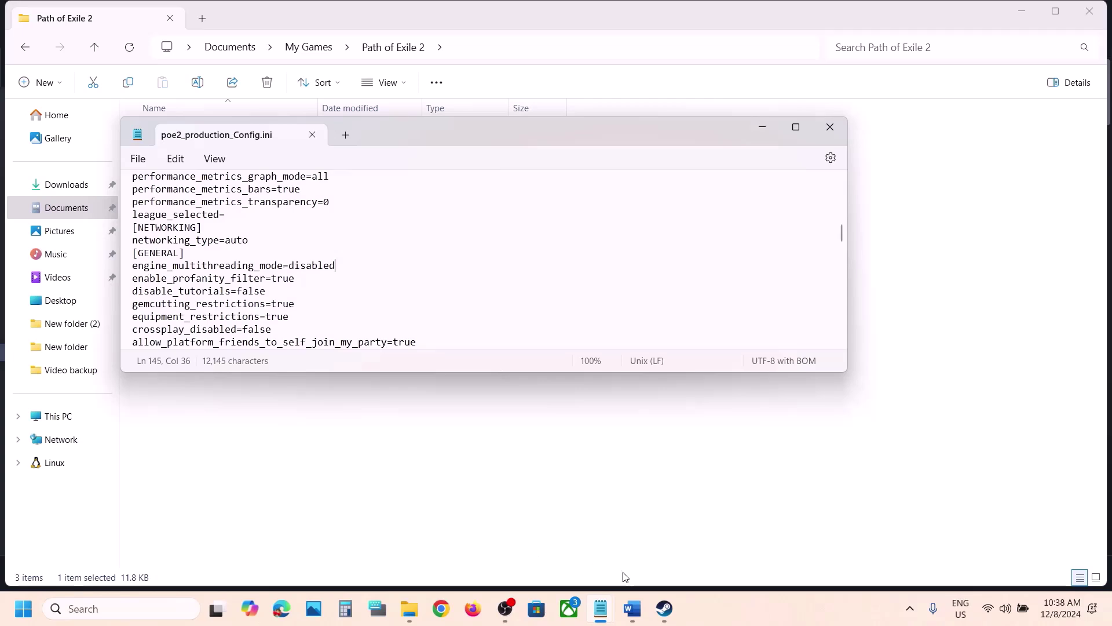
click(633, 608)
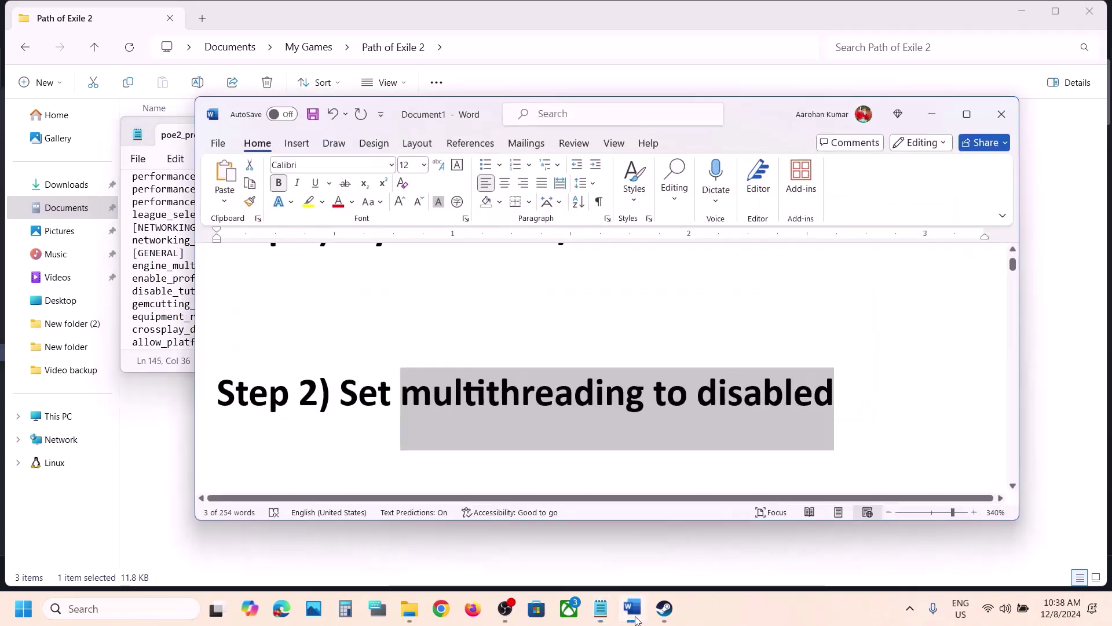
Step: Maximize the guide, read Step 3 about deleting the config file, then minimize Word
click(966, 114)
scroll(577, 283, up, 1)
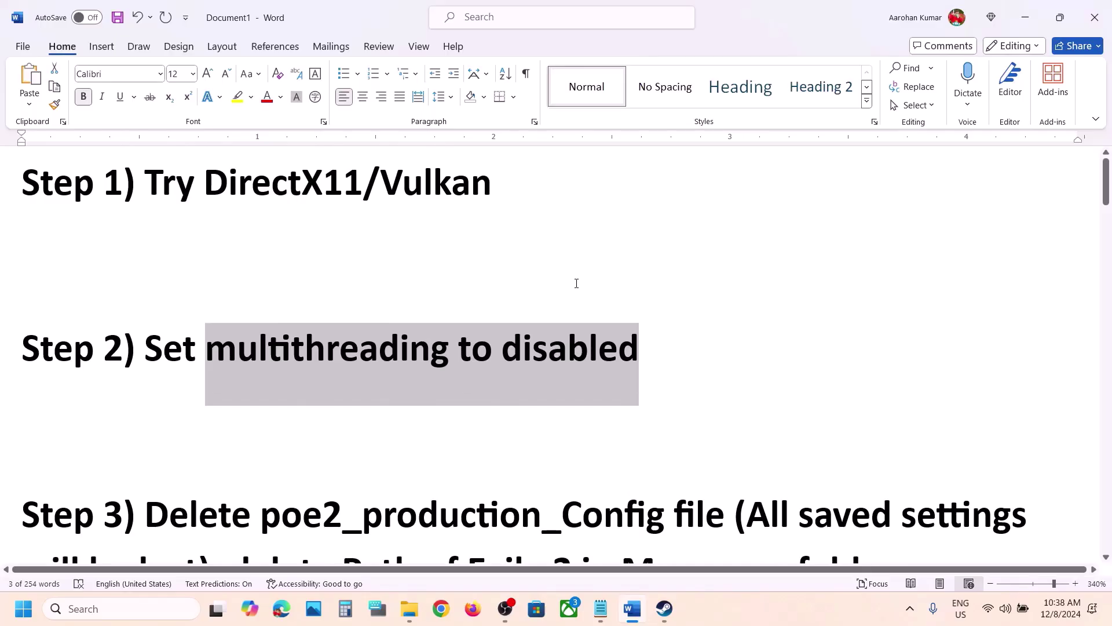
scroll(577, 284, down, 5)
scroll(576, 282, up, 2)
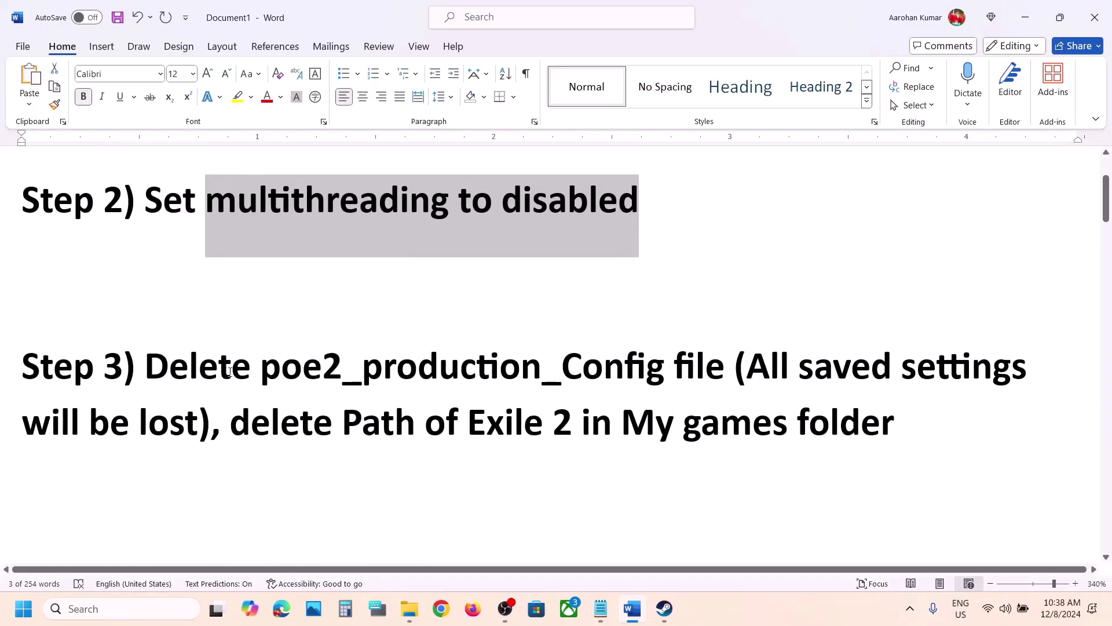
drag(149, 369, 181, 438)
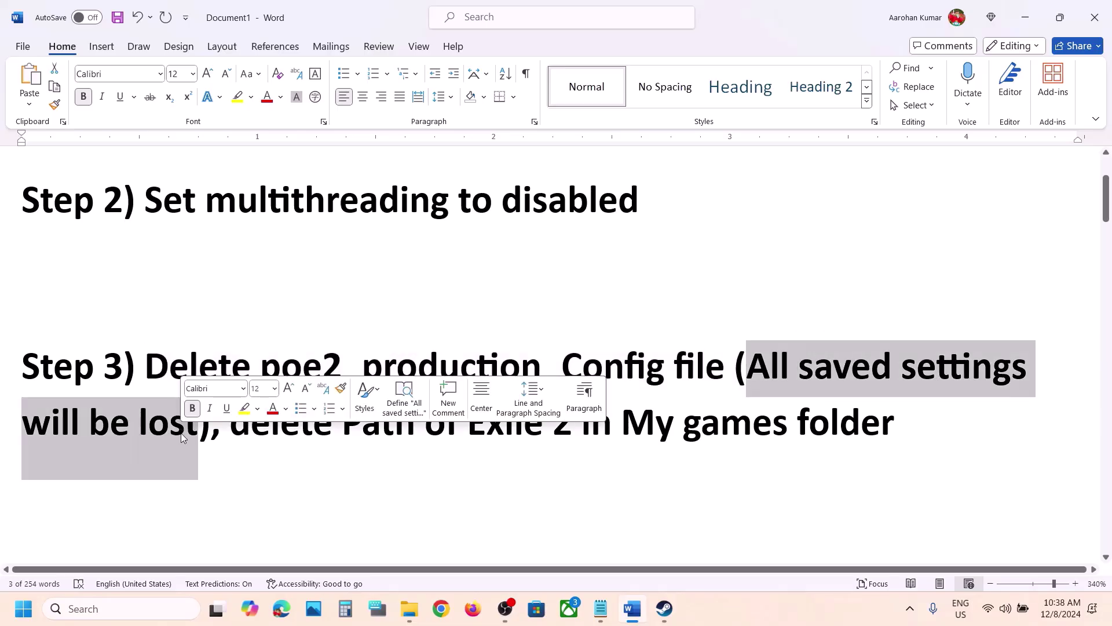
click(1023, 19)
Step: Close Notepad and delete poe2_production_Config from Documents > My Games > Path of Exile 2
click(831, 128)
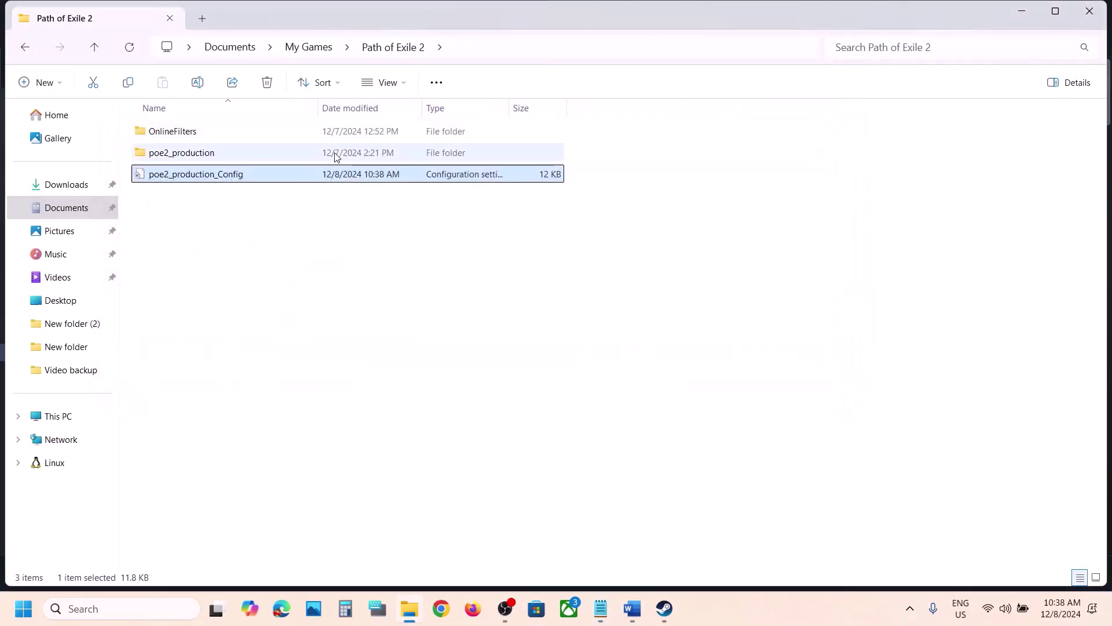
click(88, 210)
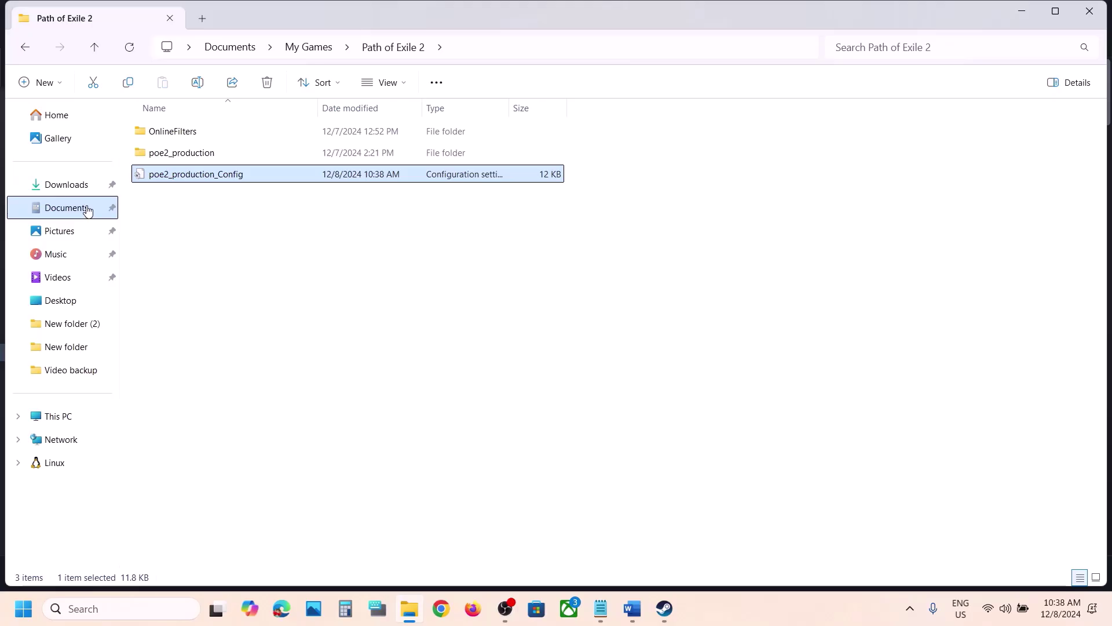
double_click(340, 145)
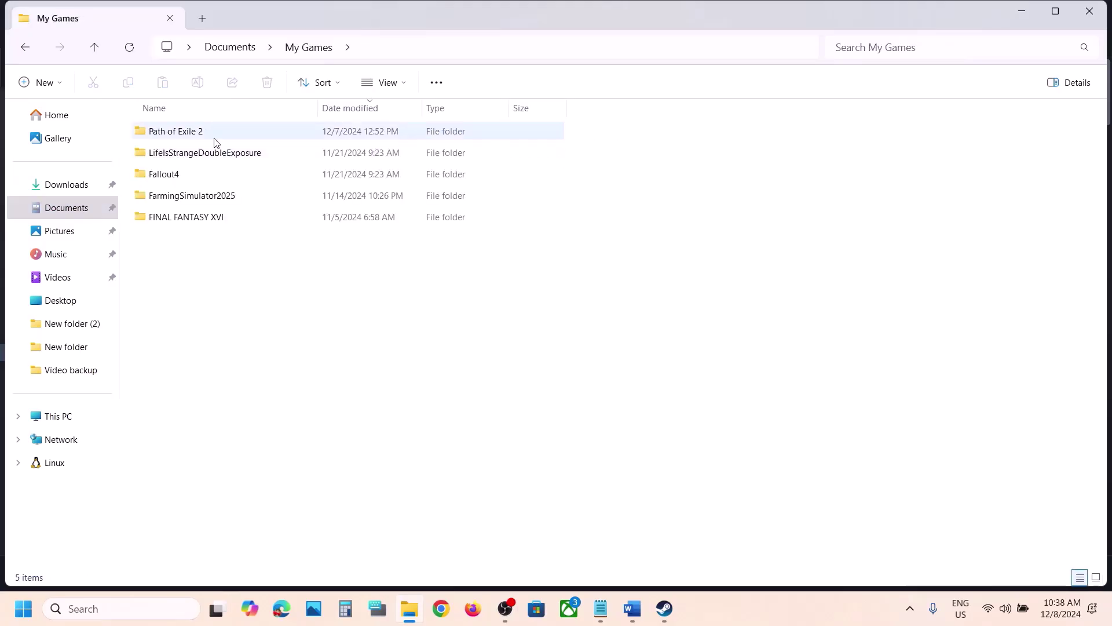
double_click(209, 137)
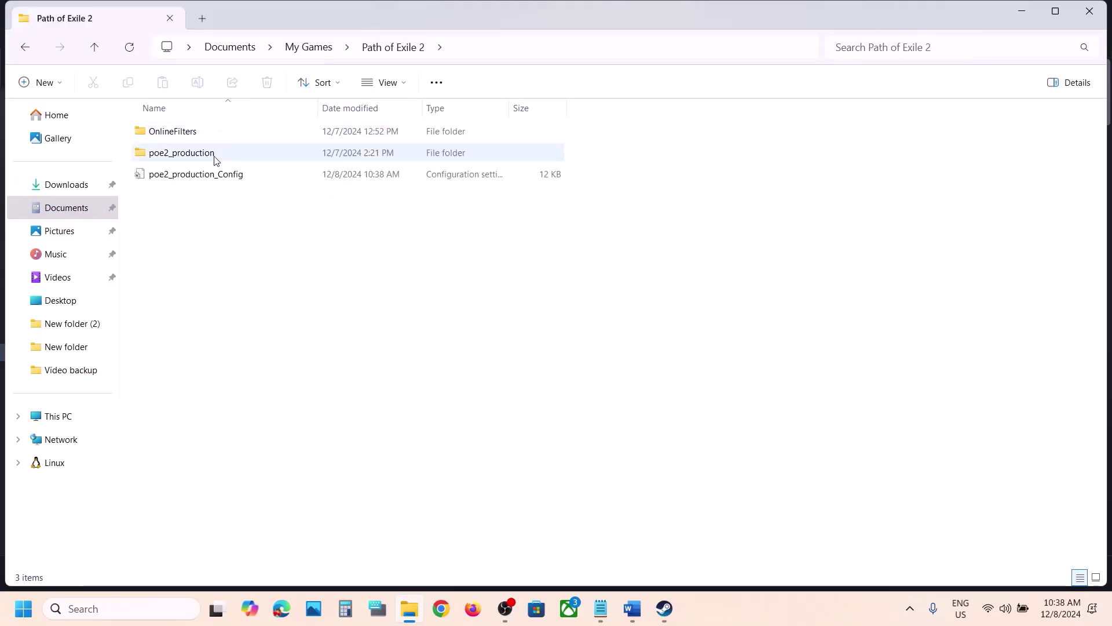
click(207, 175)
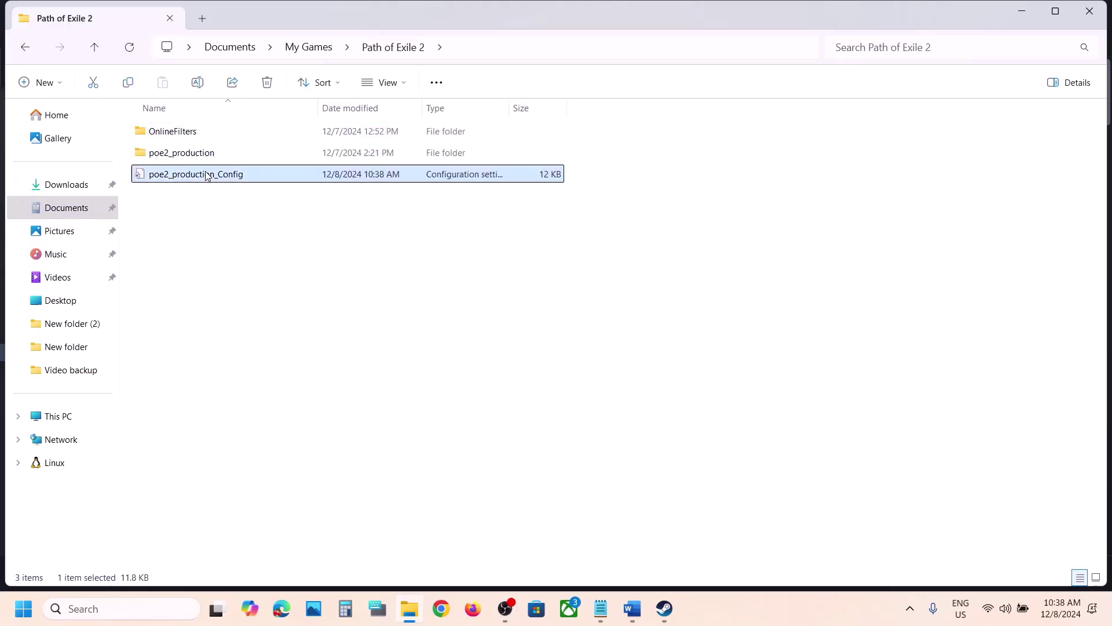
right_click(240, 180)
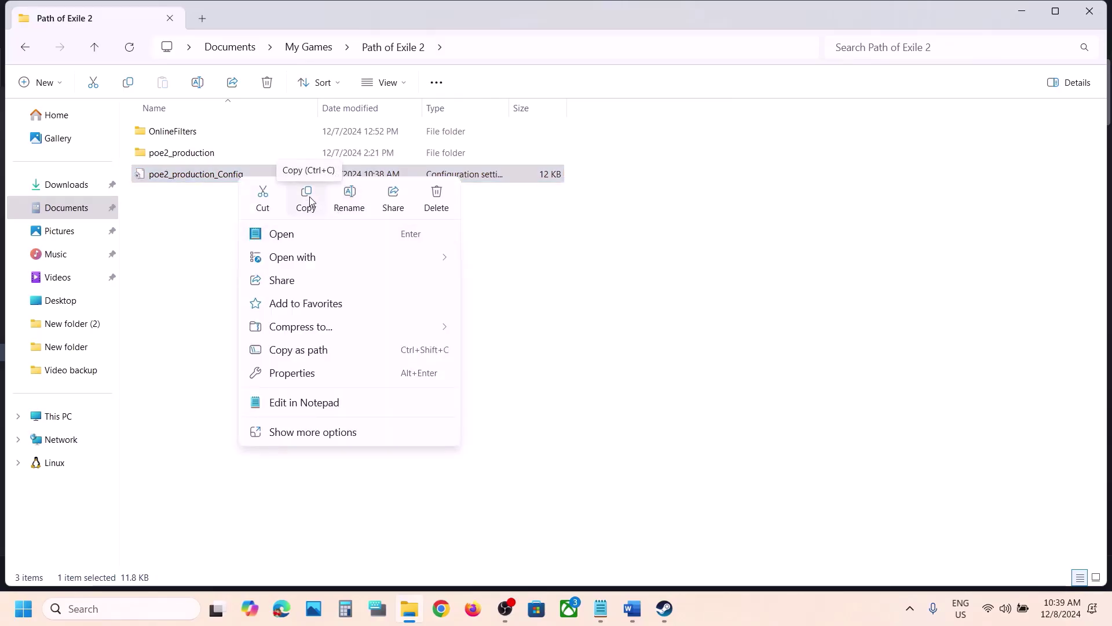
right_click(187, 180)
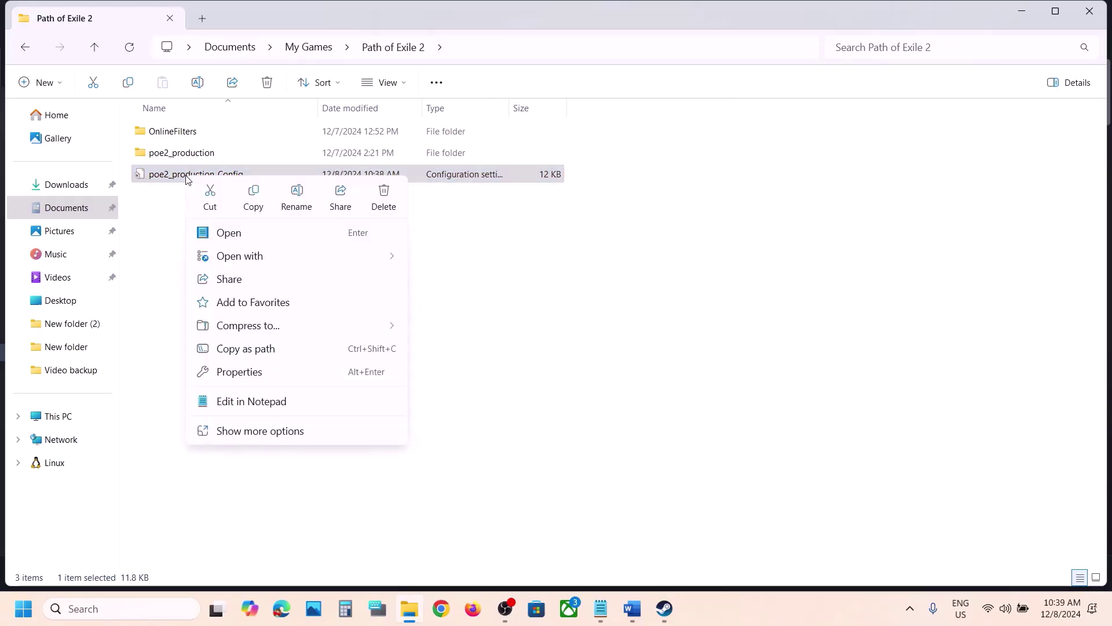
click(384, 197)
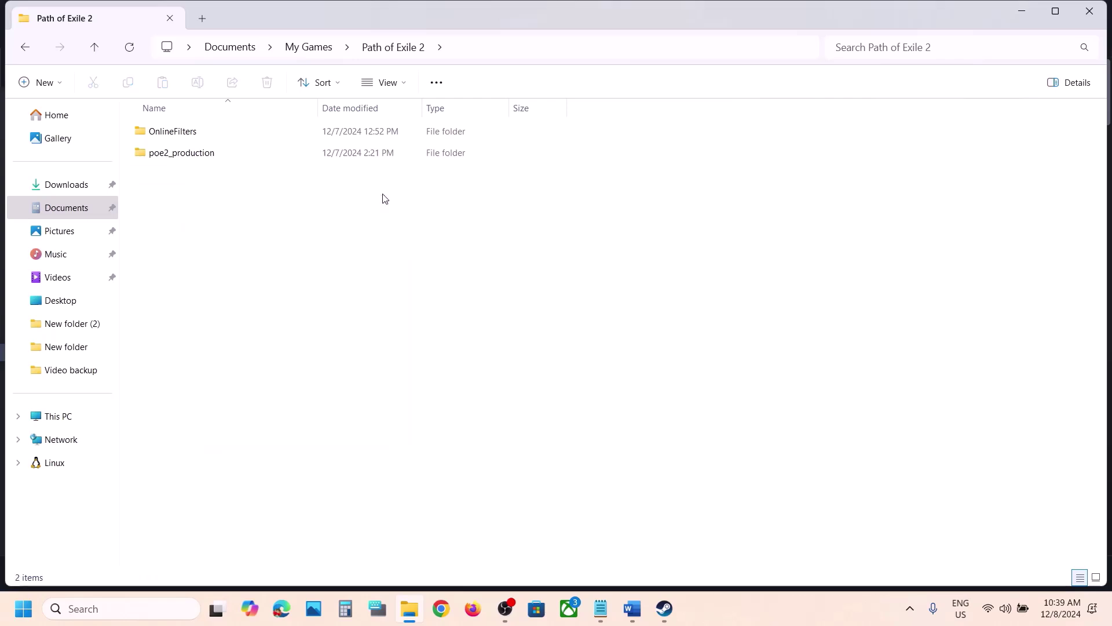
click(670, 616)
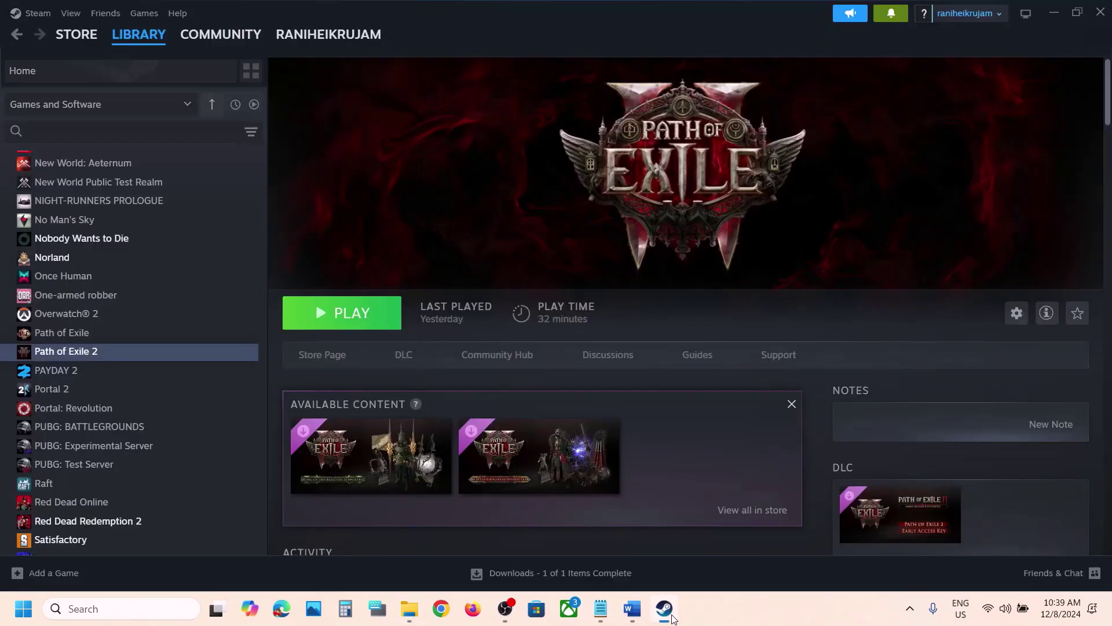
Step: Read the guide's note about deleting the Path of Exile 2 folder, then minimize Word
click(1054, 13)
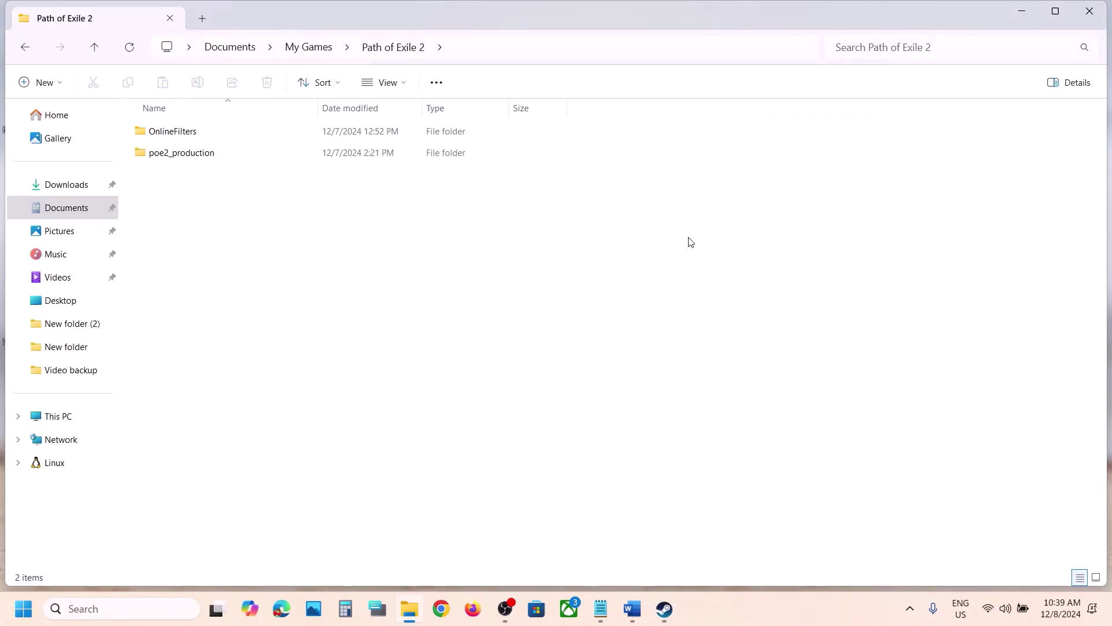
click(633, 606)
drag(260, 428, 904, 431)
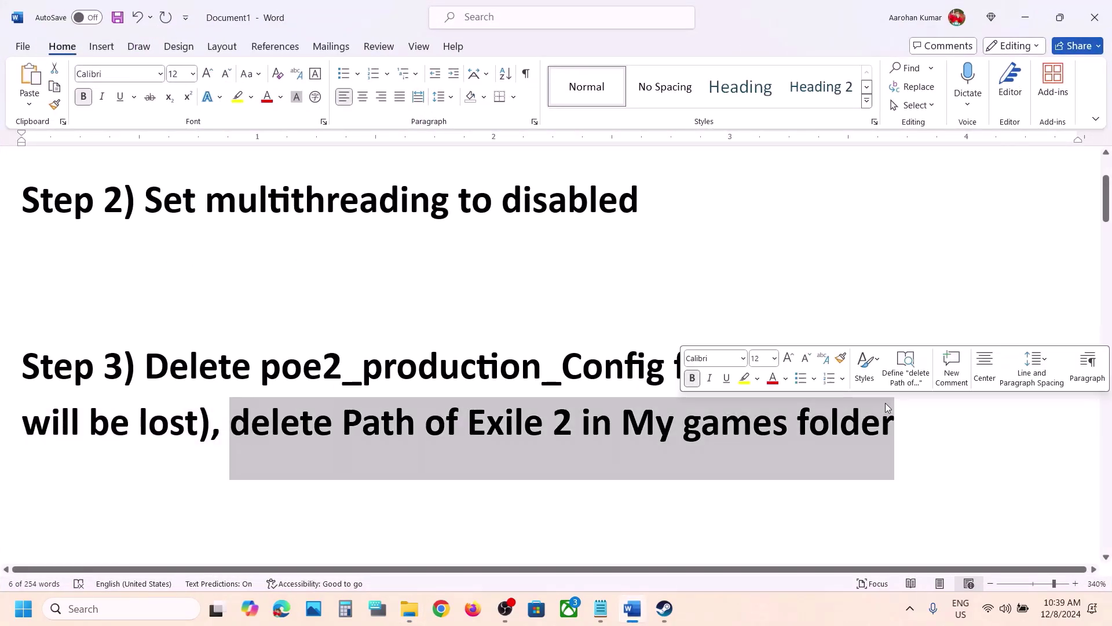
click(1023, 18)
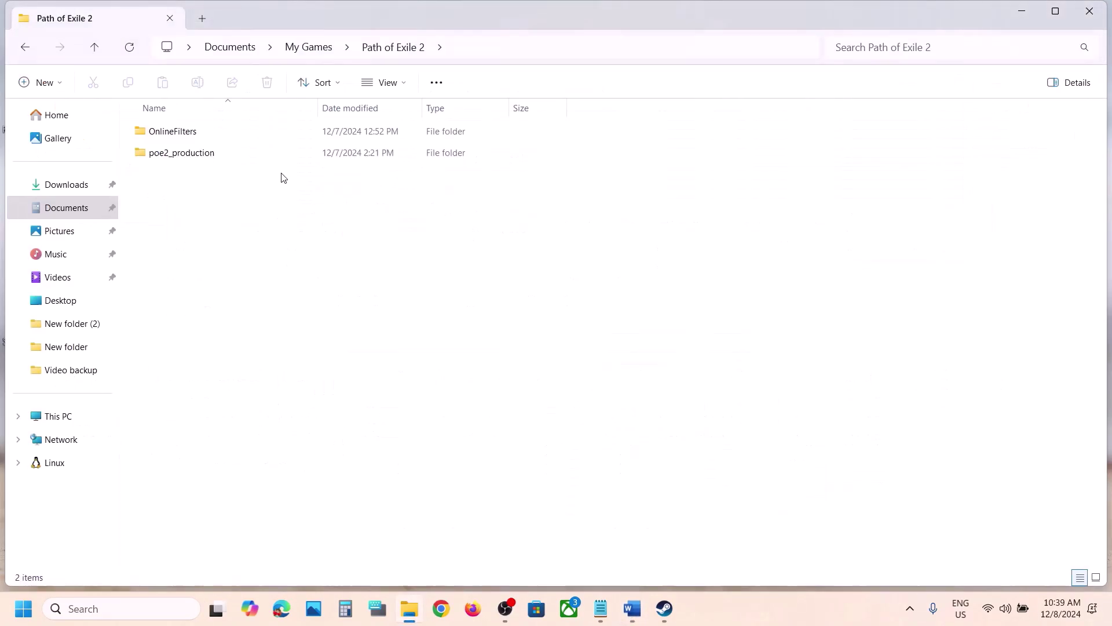
Step: Go up to My Games and open the Path of Exile 2 folder's menu without deleting it
click(373, 58)
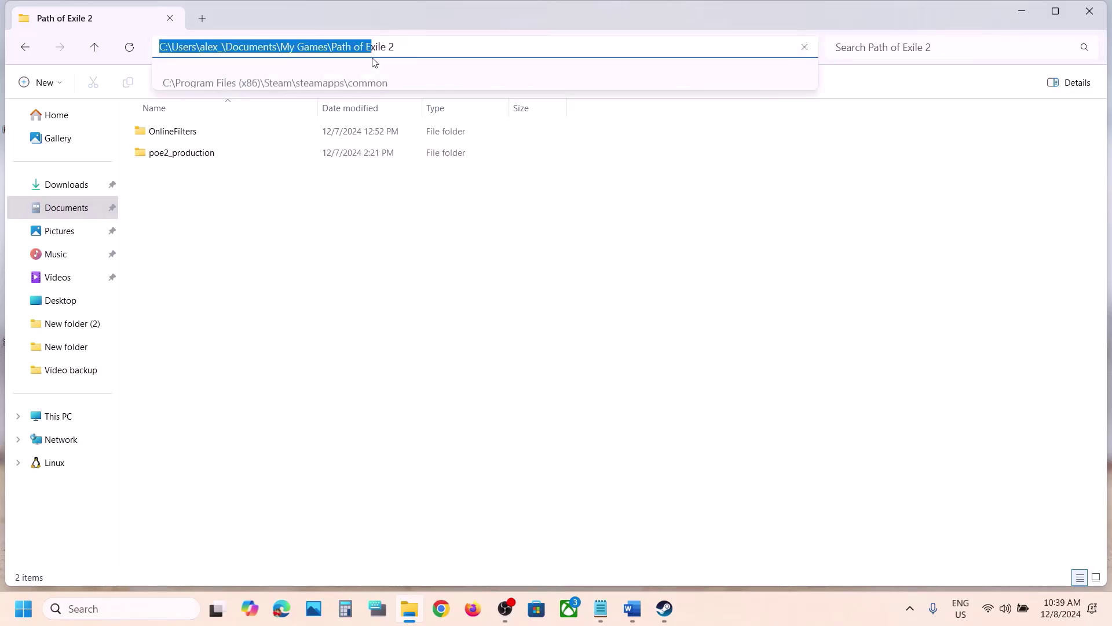
click(93, 48)
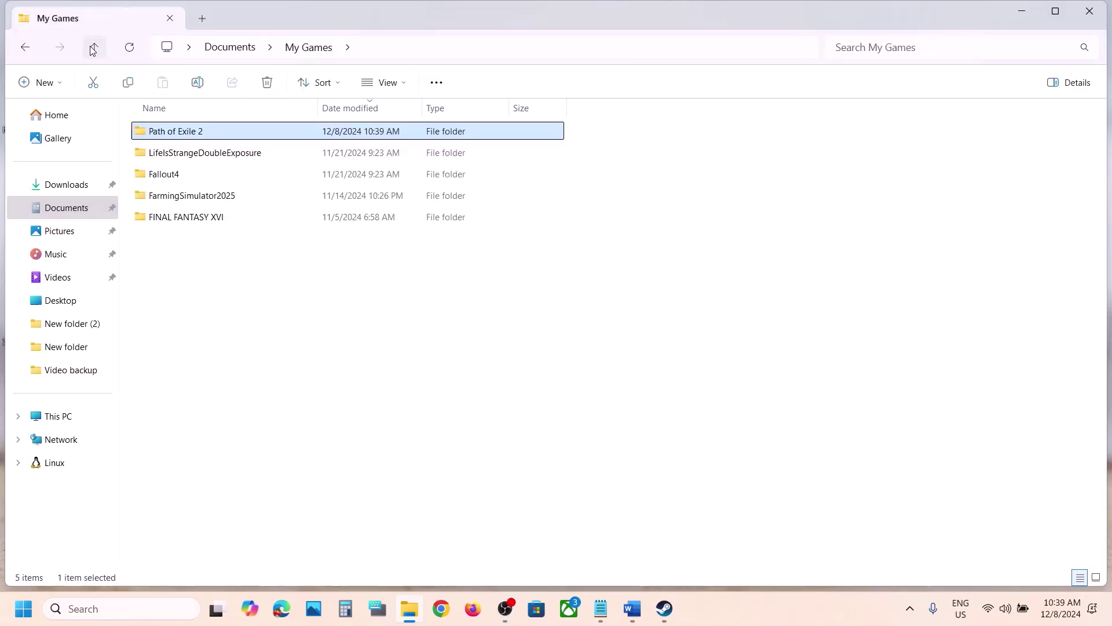
right_click(162, 132)
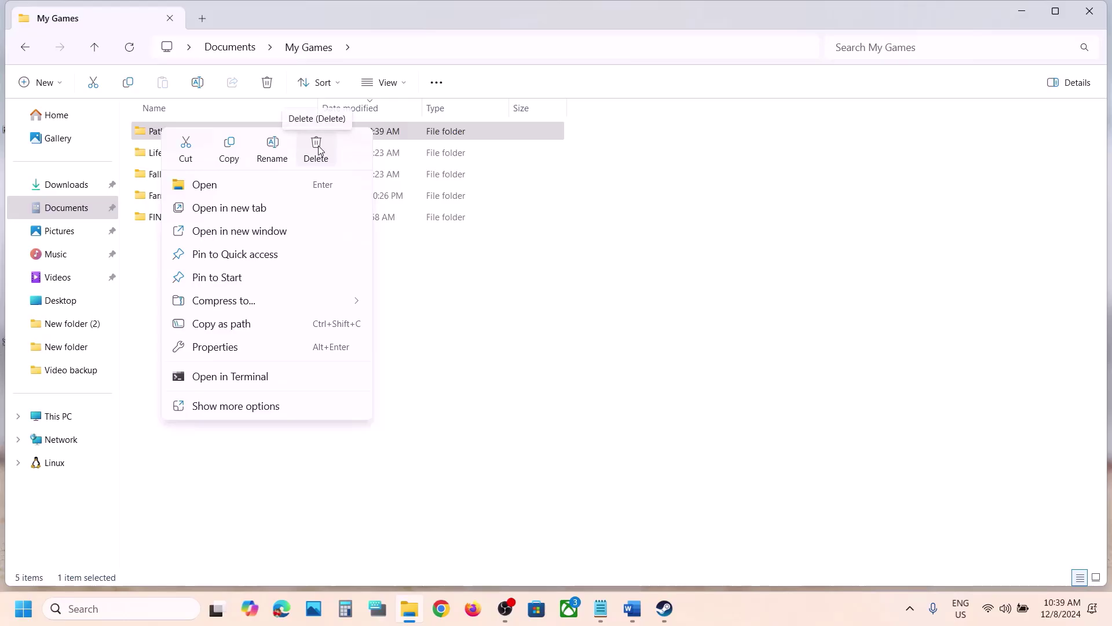
click(647, 537)
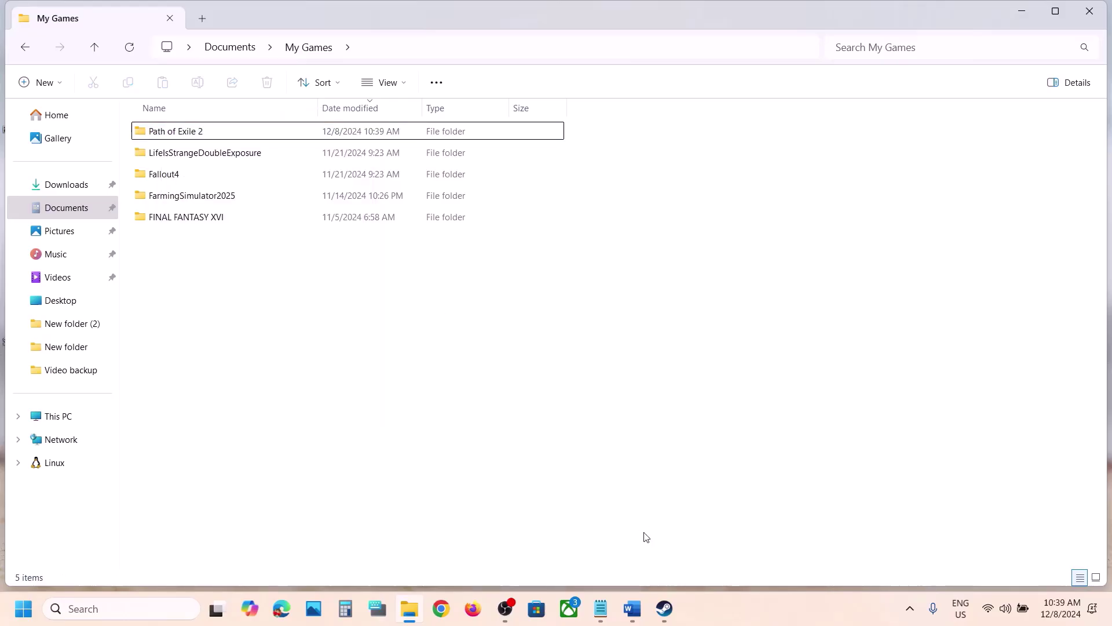
click(655, 610)
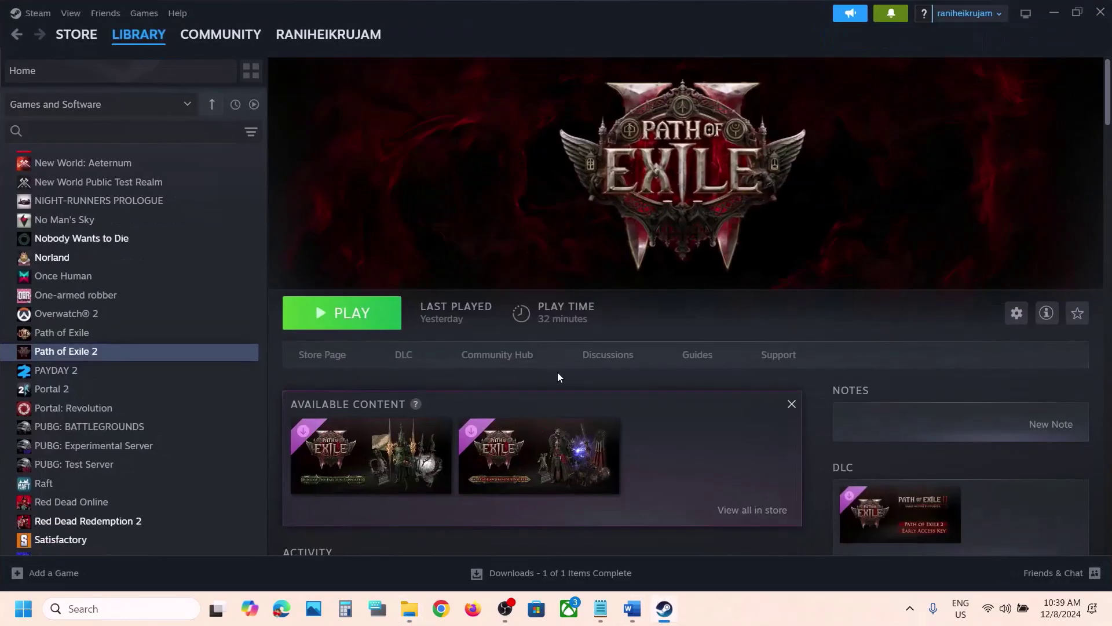
Step: Scroll the Word guide to Step 4 about verifying the game files
click(631, 608)
scroll(440, 377, down, 3)
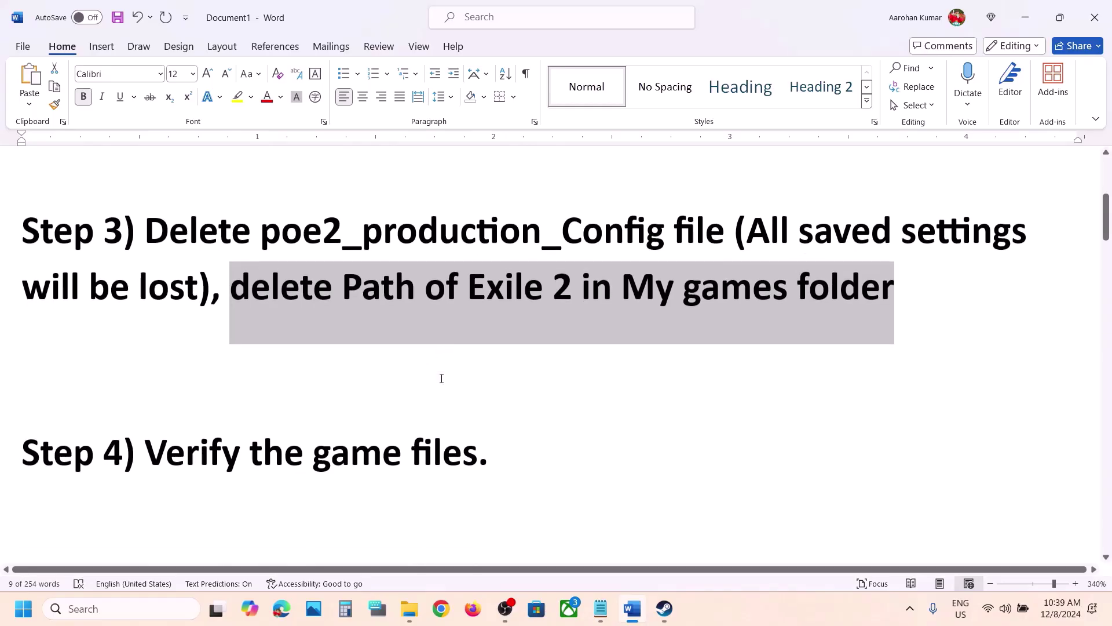
drag(441, 378, 247, 426)
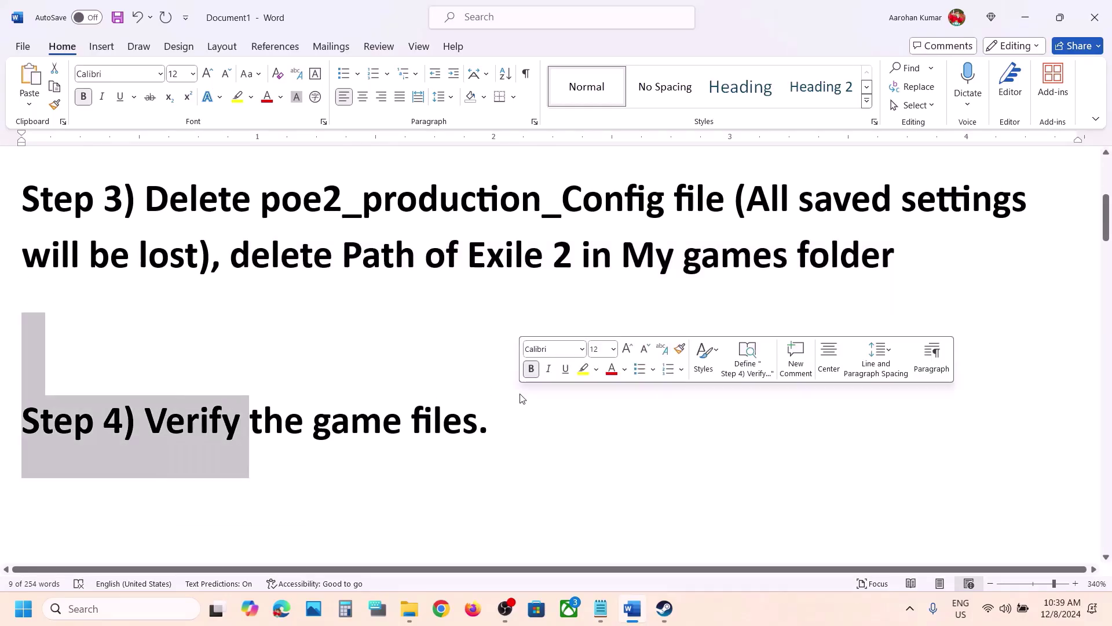
click(487, 426)
Step: Open Path of Exile 2's Properties > Installed Files in Steam, then close it
click(661, 608)
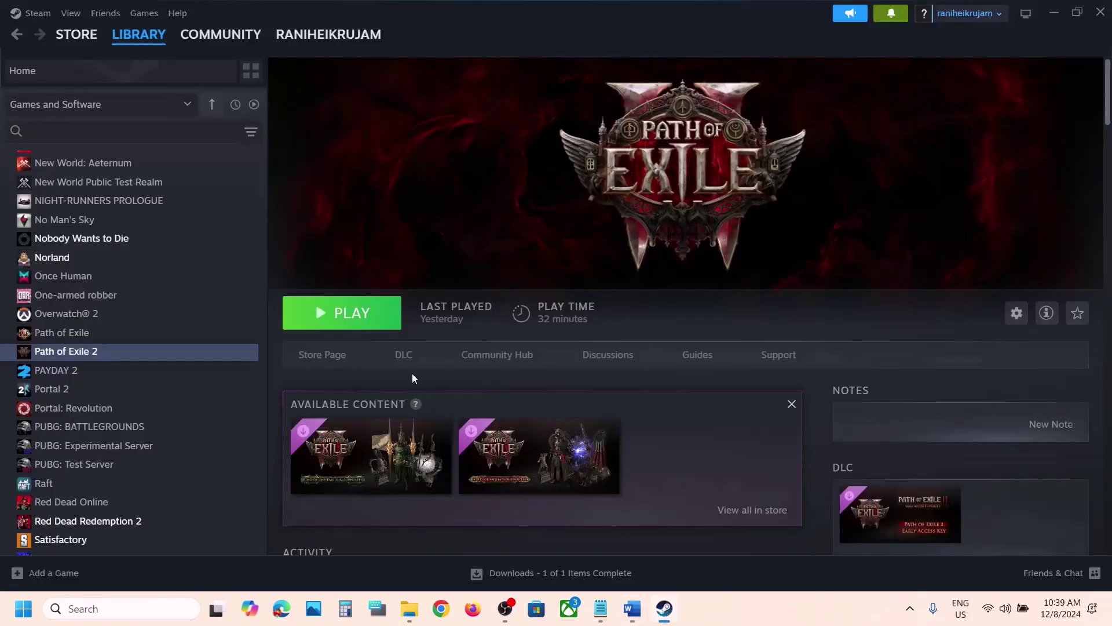
right_click(48, 355)
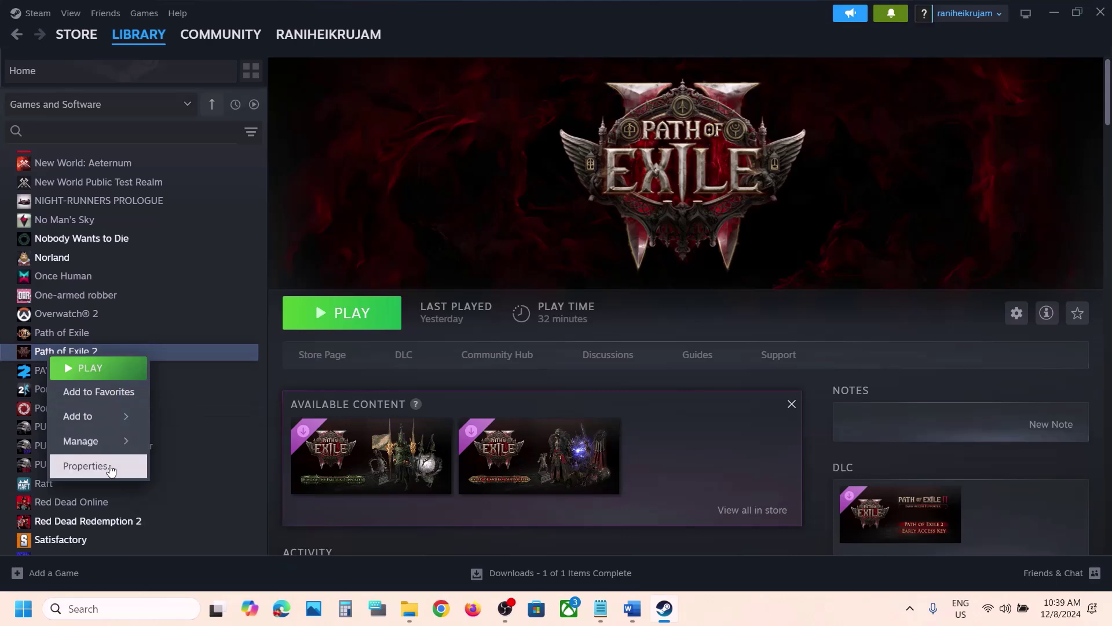
click(86, 466)
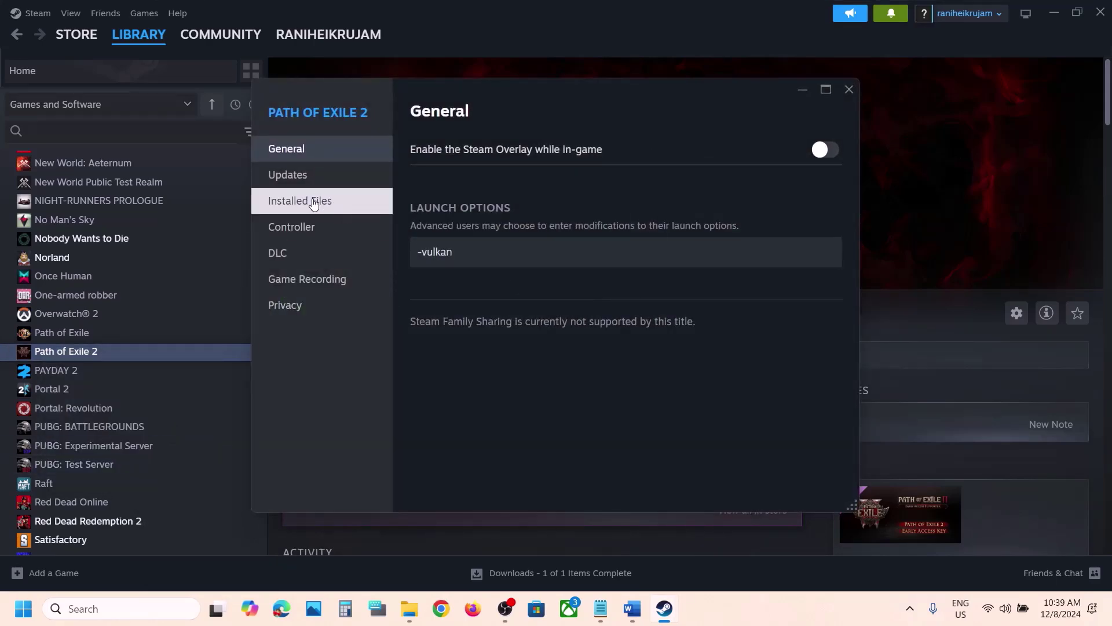
click(314, 203)
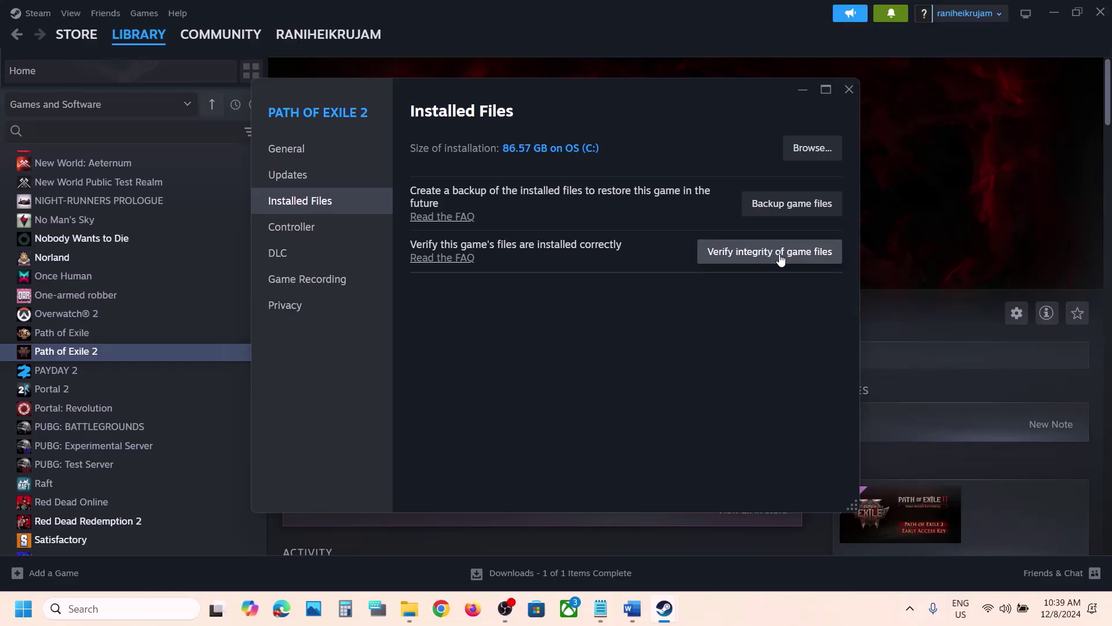
click(851, 91)
Step: Read Step 5 in the Word guide about setting the power plan
click(632, 607)
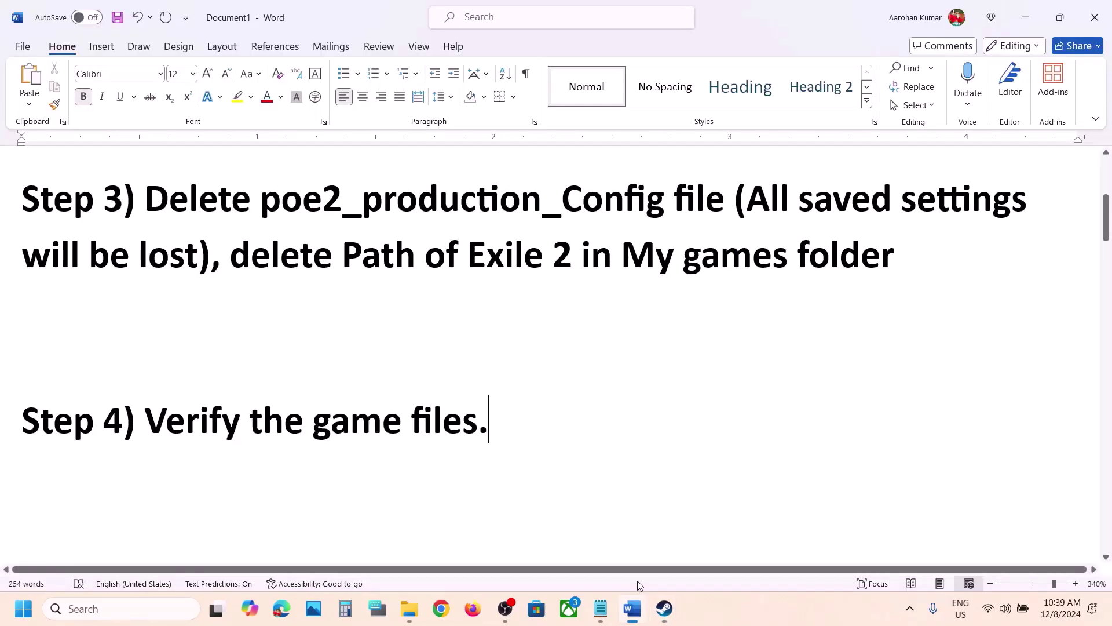
scroll(410, 388, down, 5)
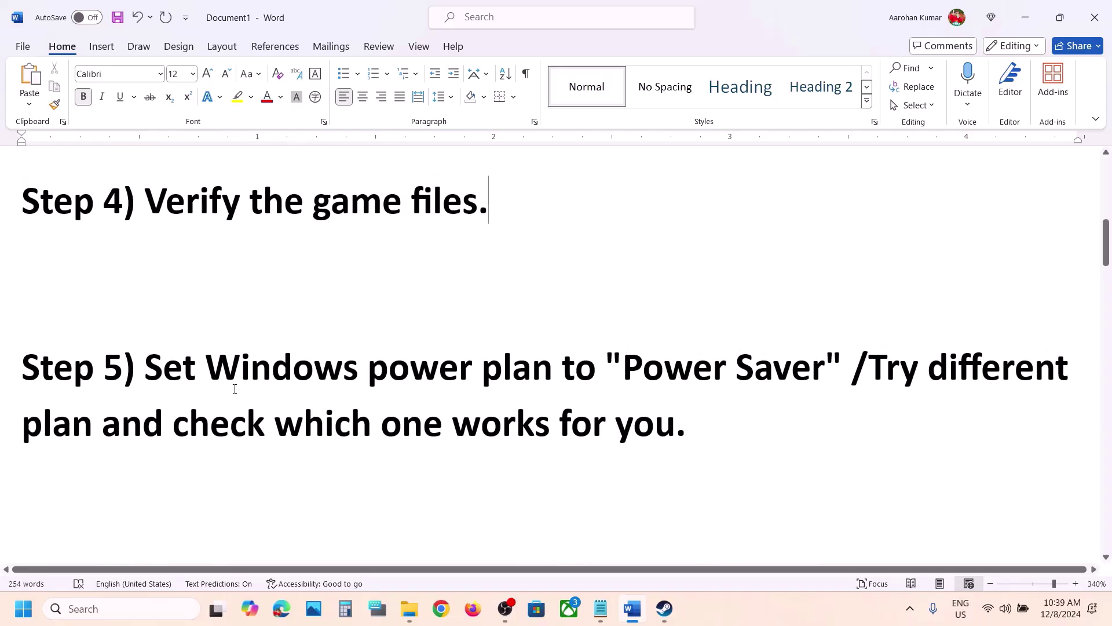
drag(234, 389, 661, 388)
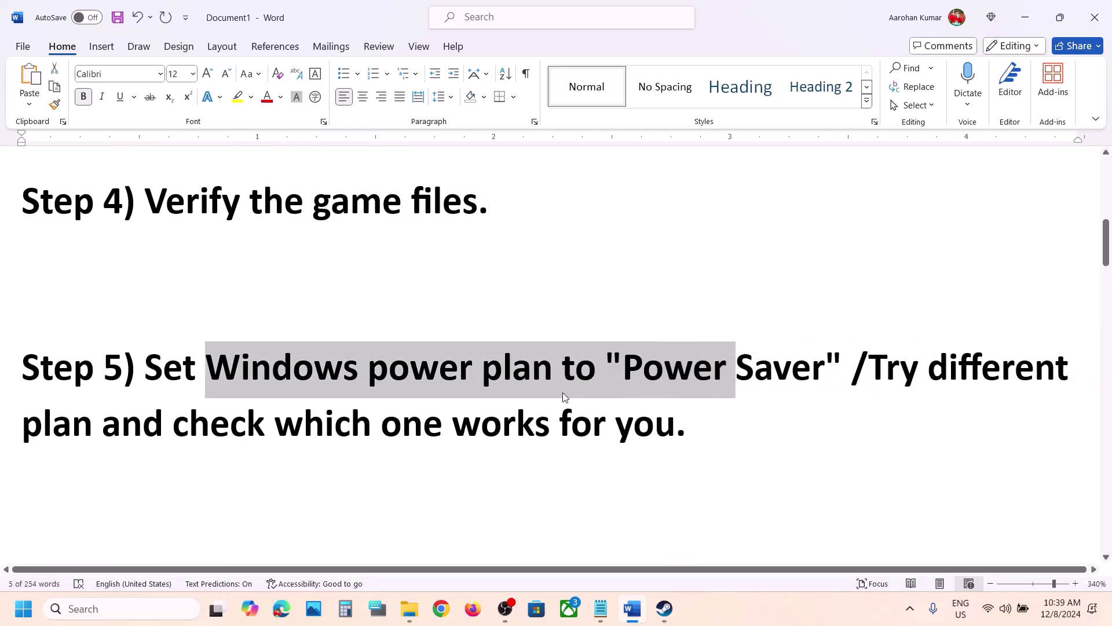
click(587, 392)
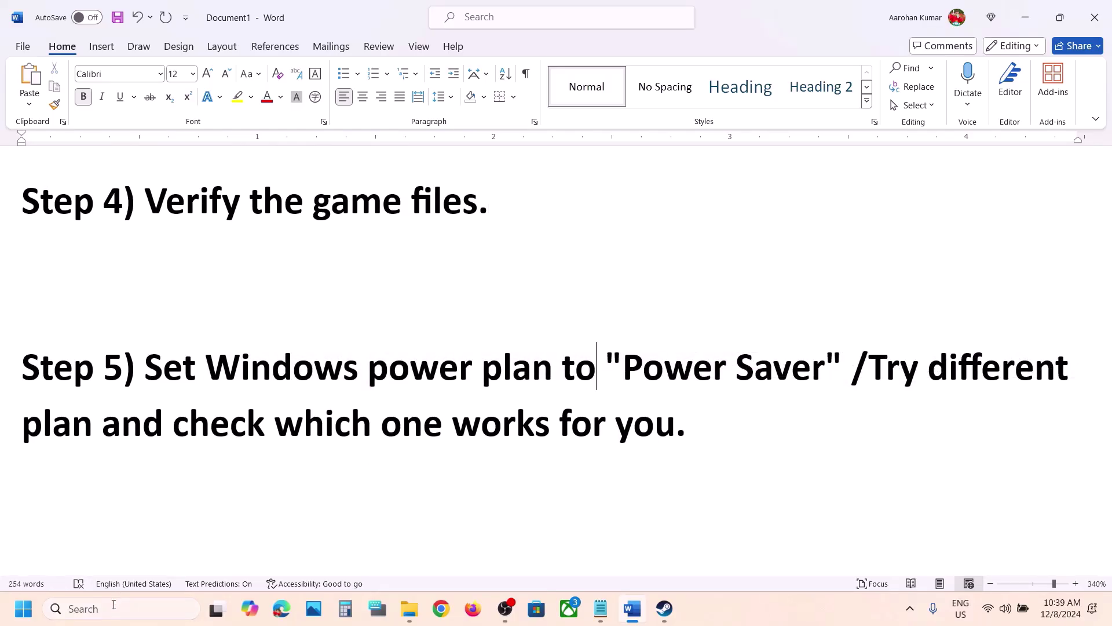
Step: Open Control Panel > Hardware and Sound > Power Options and compare with the reference image
click(113, 604)
text(contro)
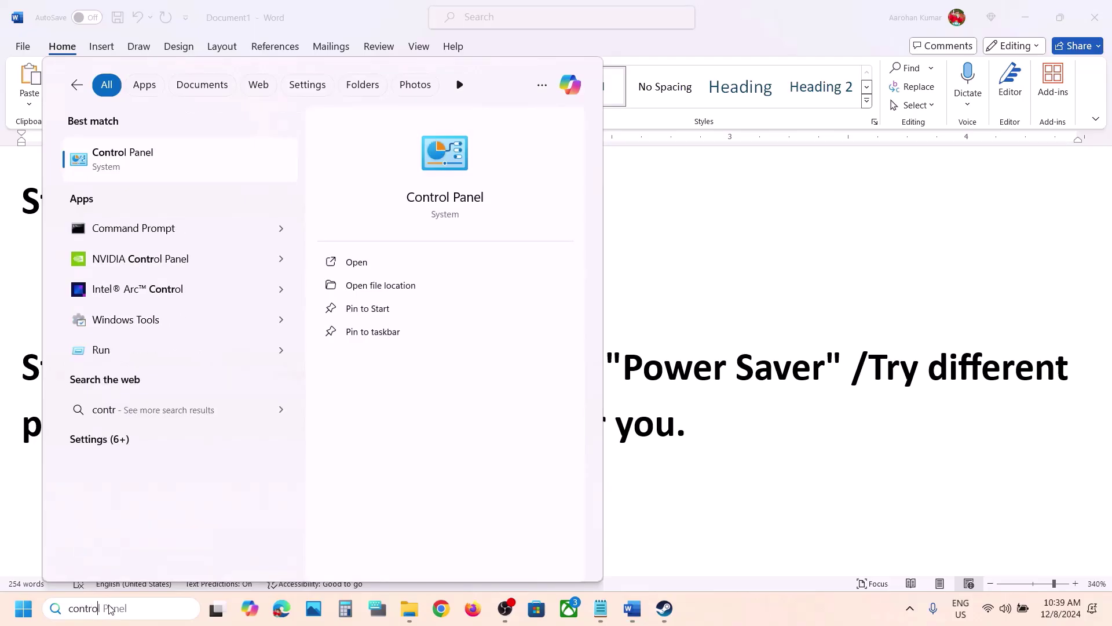
text(l)
key(Return)
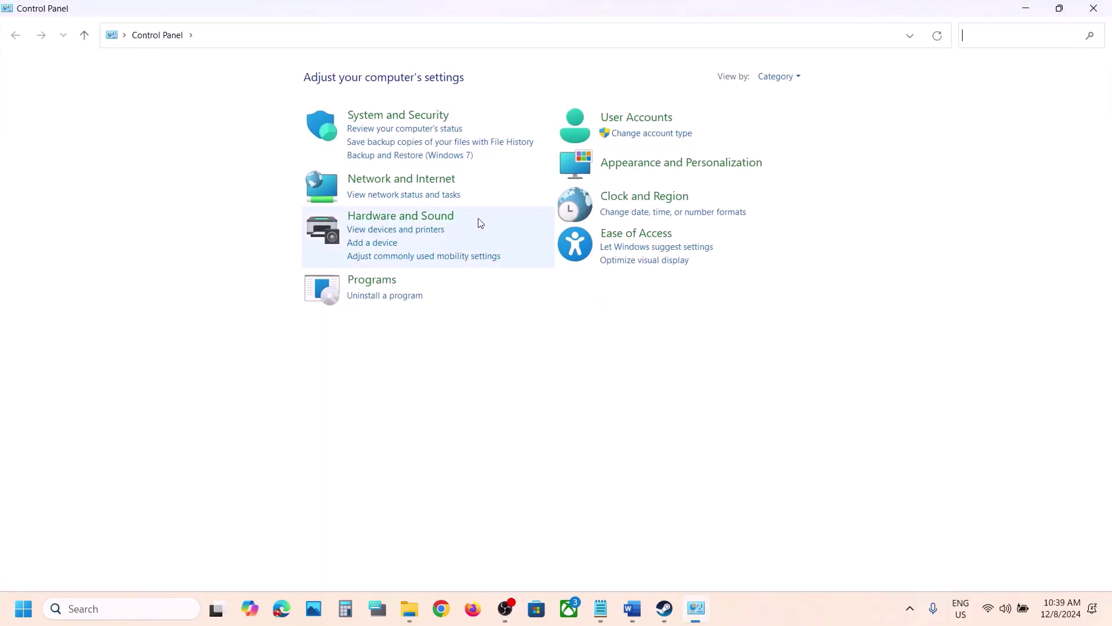
click(403, 222)
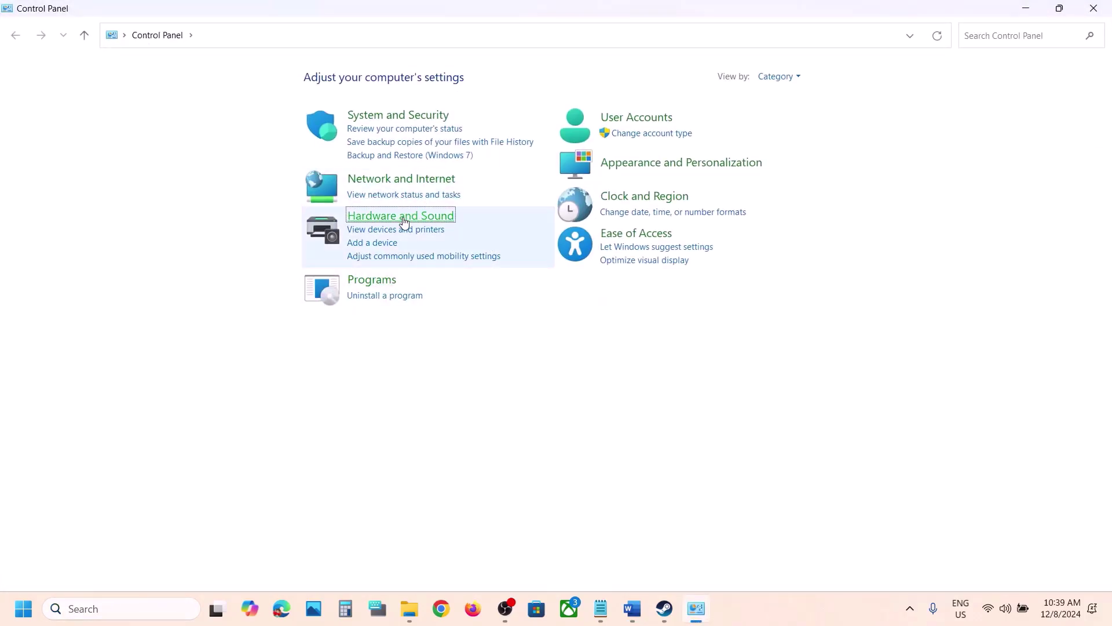
click(243, 201)
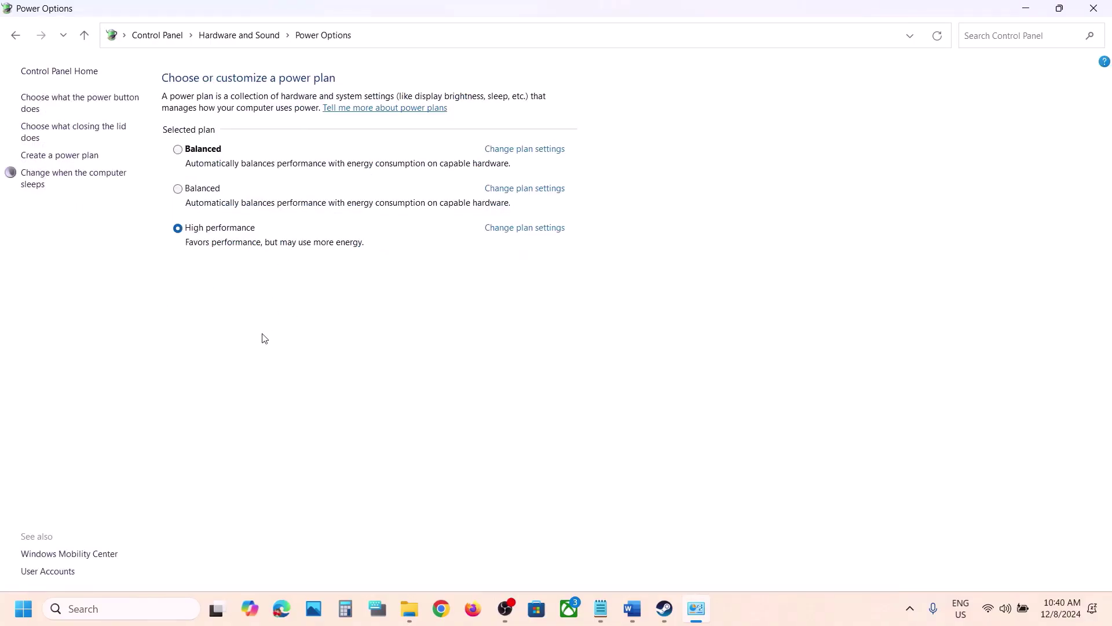
click(791, 620)
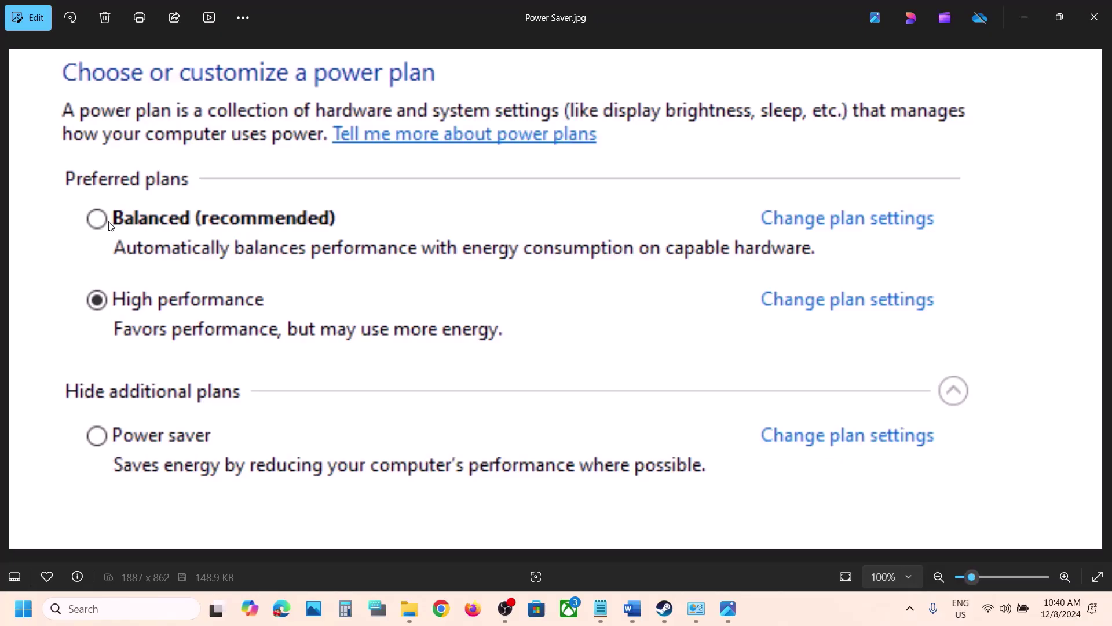
click(1094, 18)
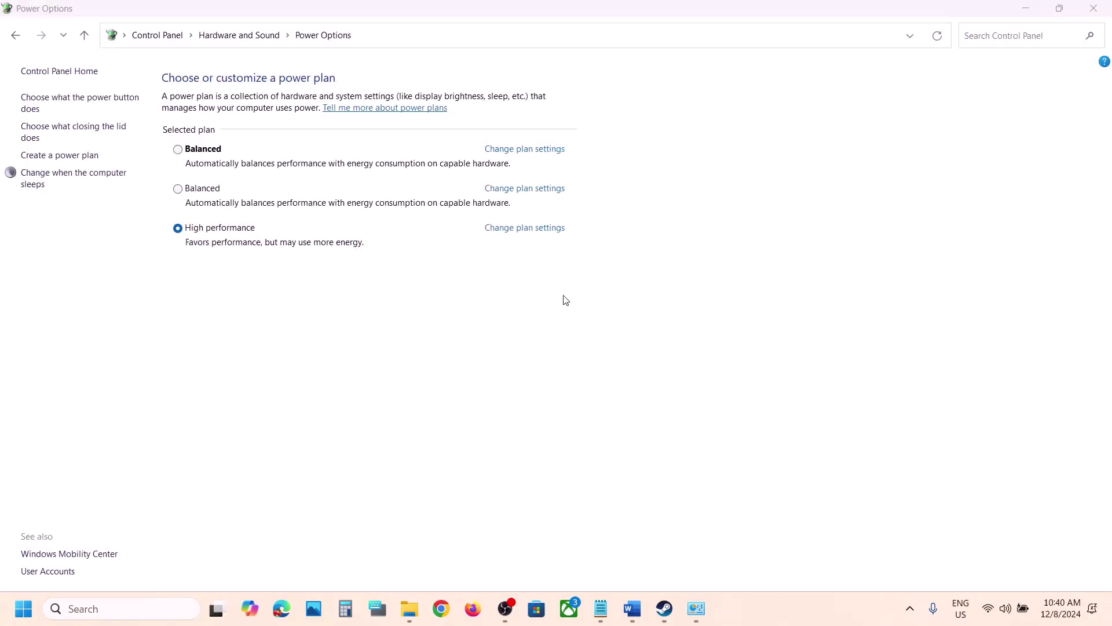
Step: Scroll the Word guide to Step 6 about running the game as administrator
click(632, 613)
scroll(432, 451, down, 3)
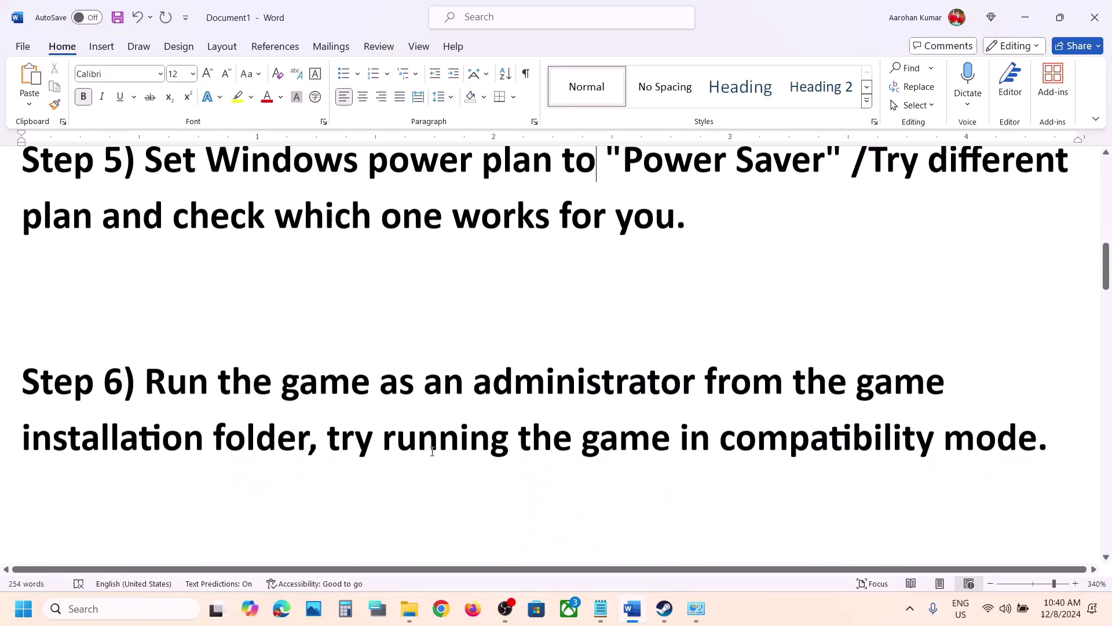
drag(171, 385, 325, 457)
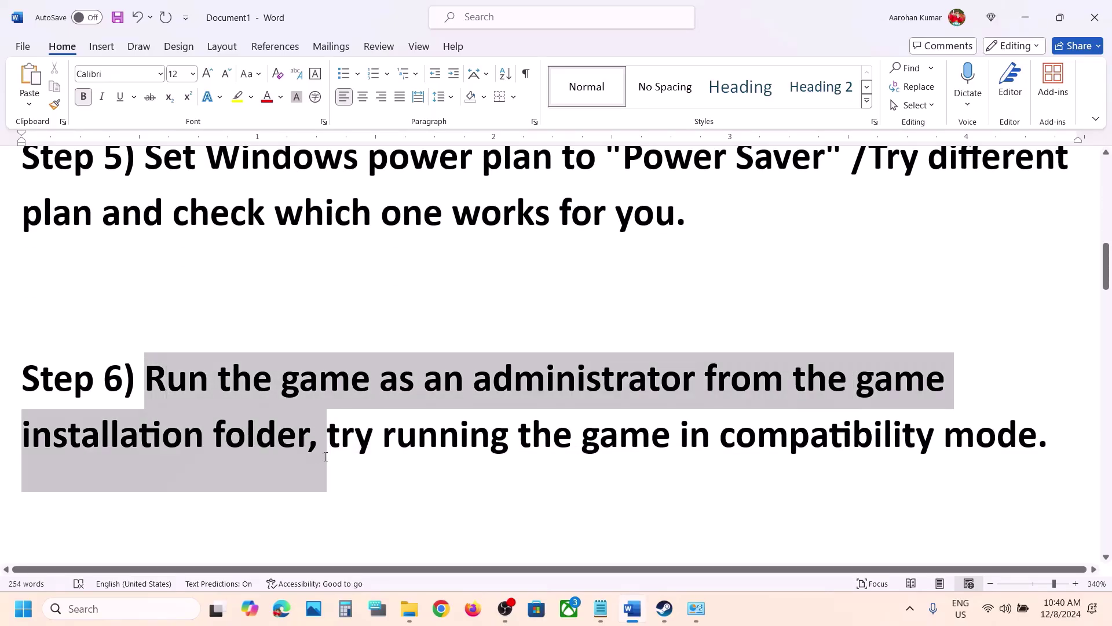
Step: Browse Path of Exile 2's local files from Steam and select PathOfExile_x64Steam
click(664, 608)
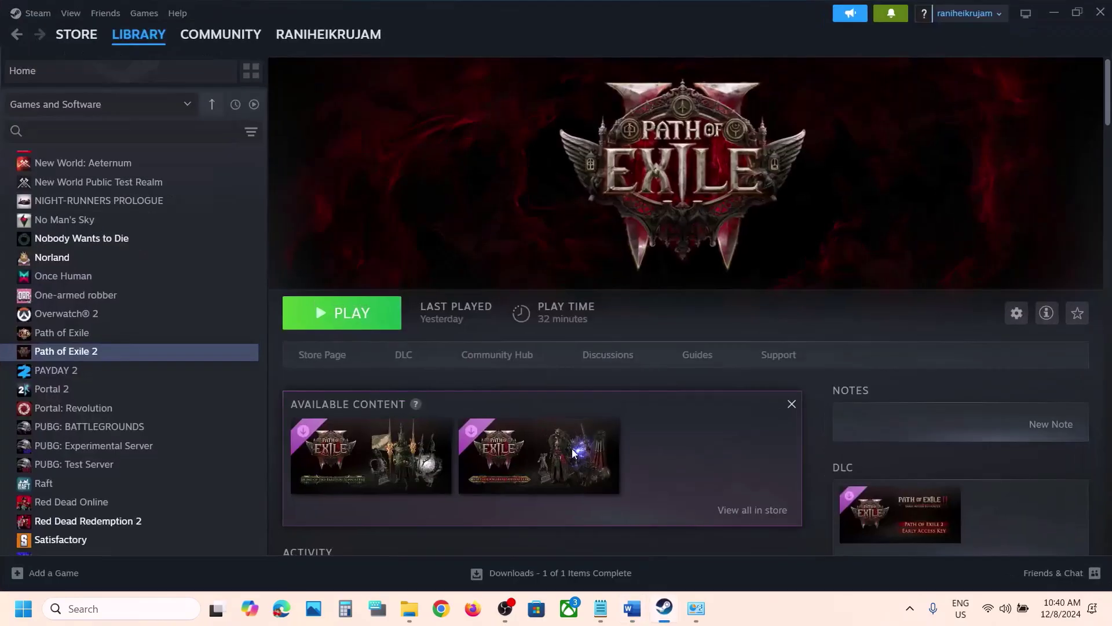
right_click(100, 355)
mouse_move(141, 438)
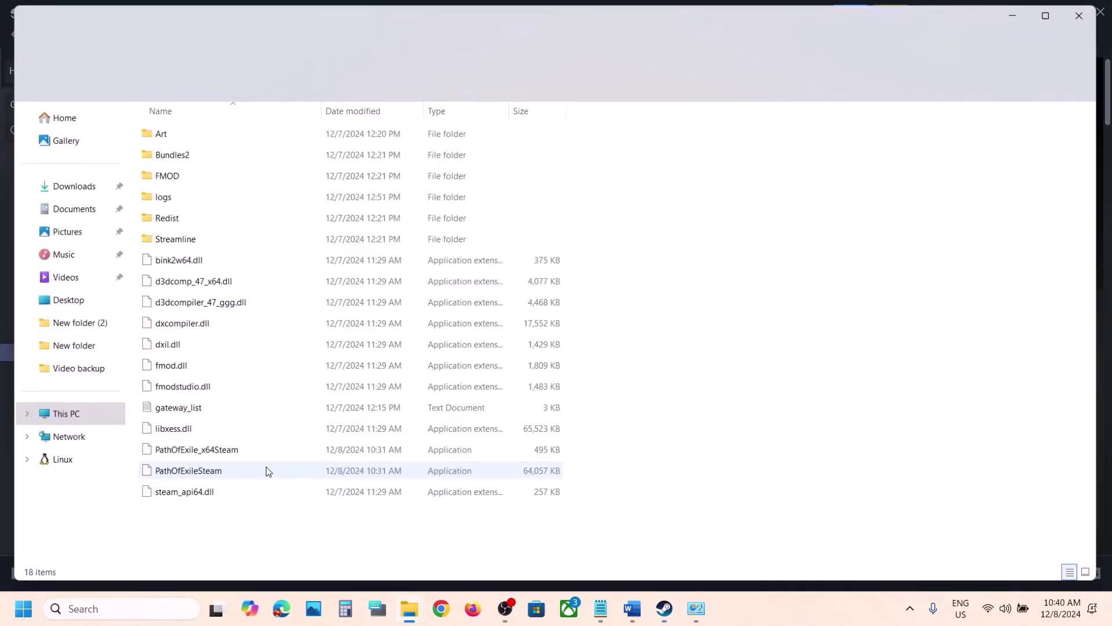
click(205, 457)
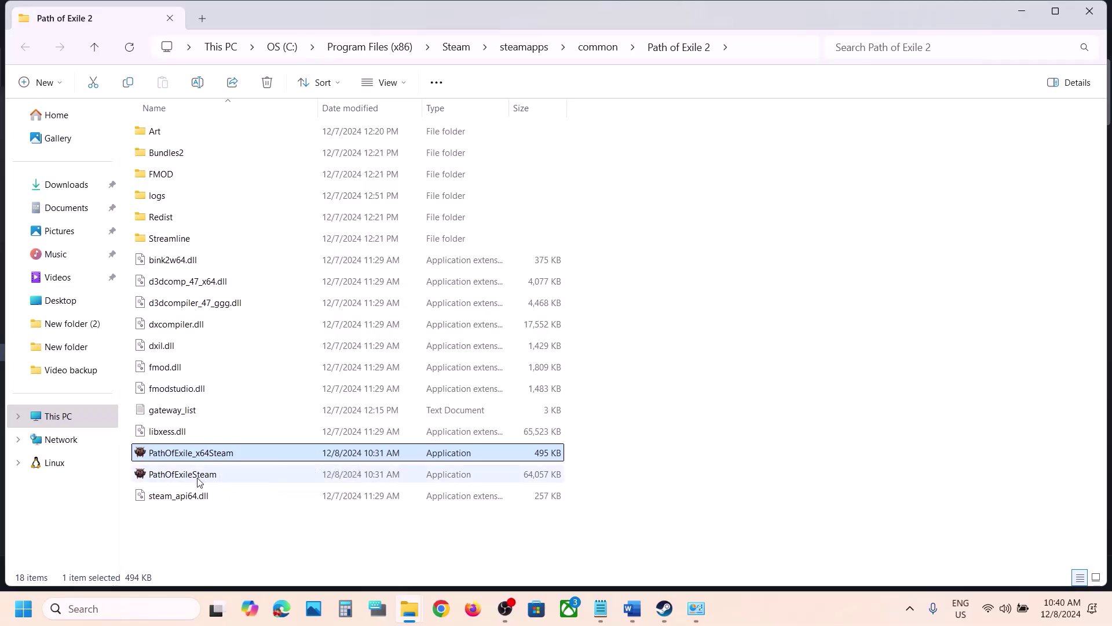
click(198, 476)
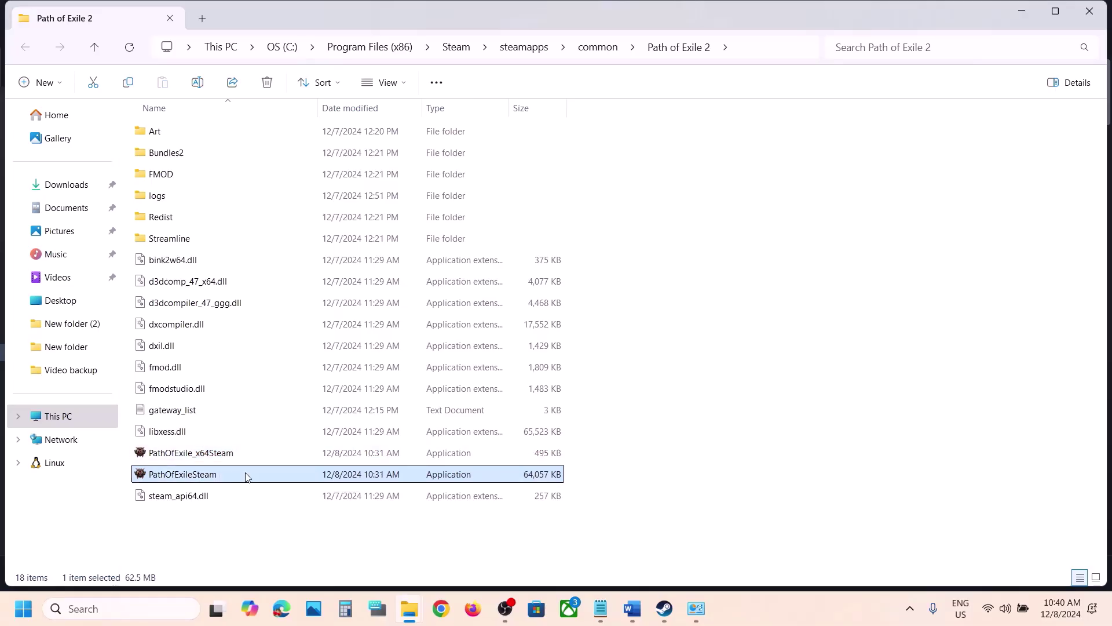
click(219, 453)
Step: Turn on Windows 8 compatibility mode for PathOfExile_x64Steam and apply
right_click(218, 453)
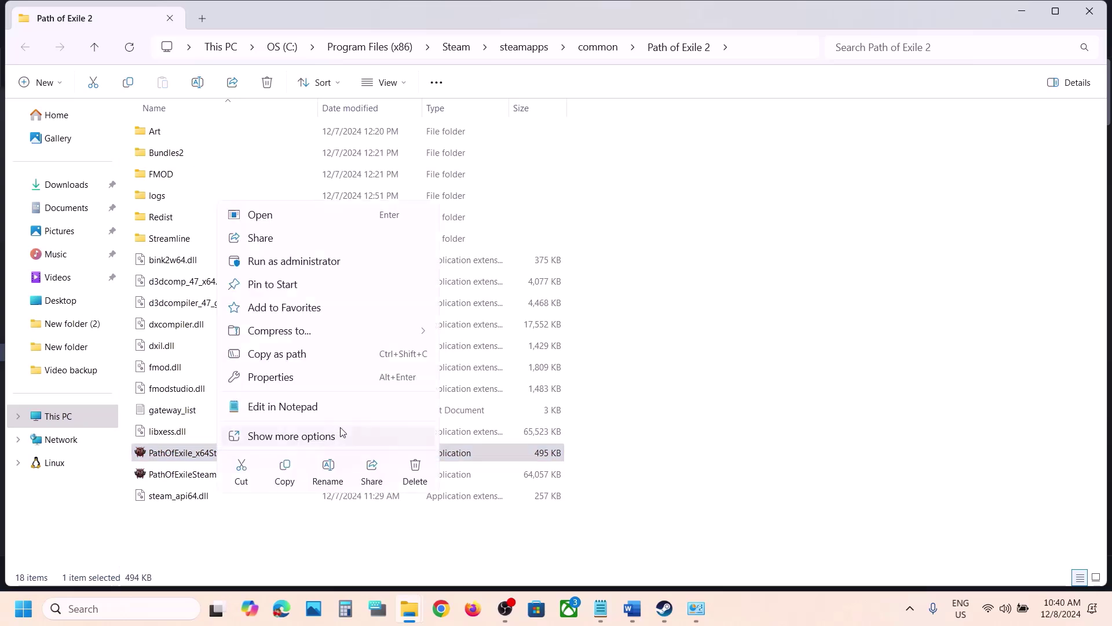
click(286, 377)
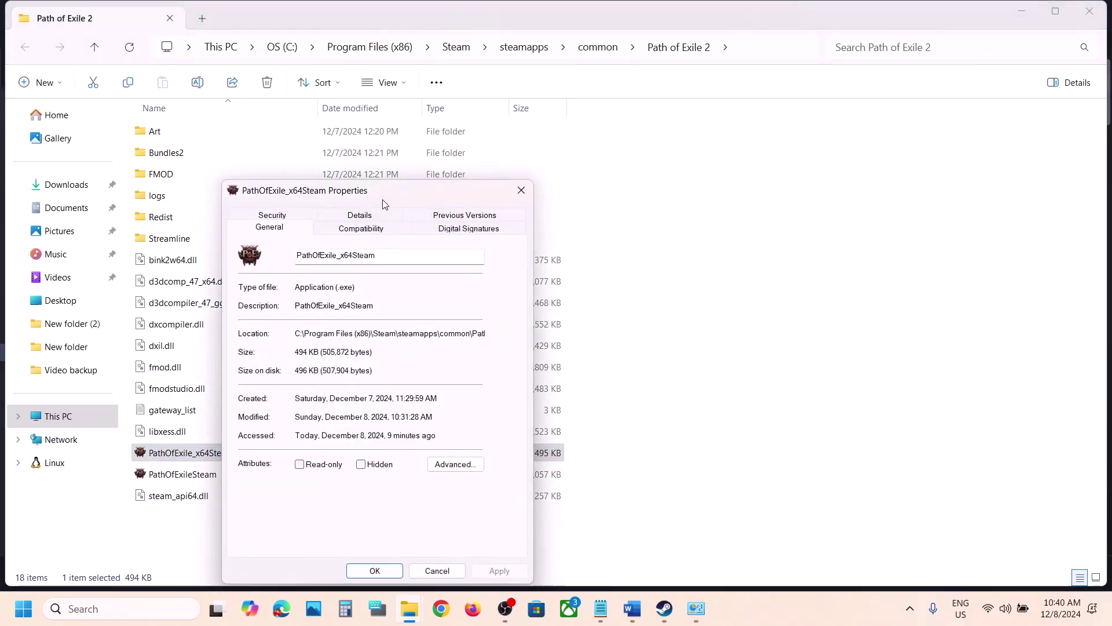
click(443, 178)
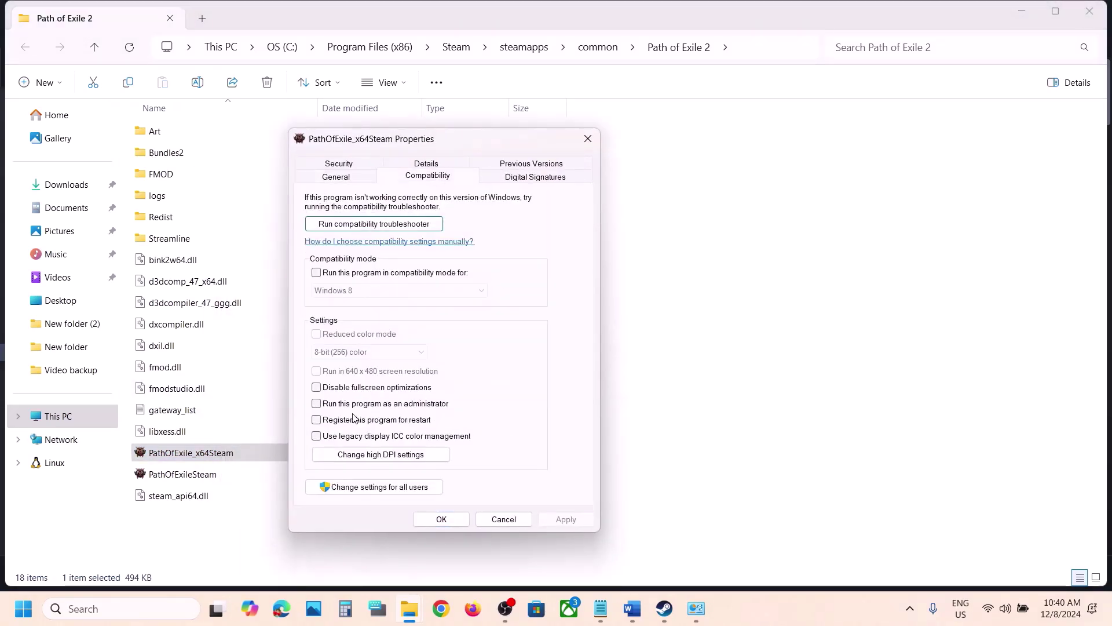
click(316, 273)
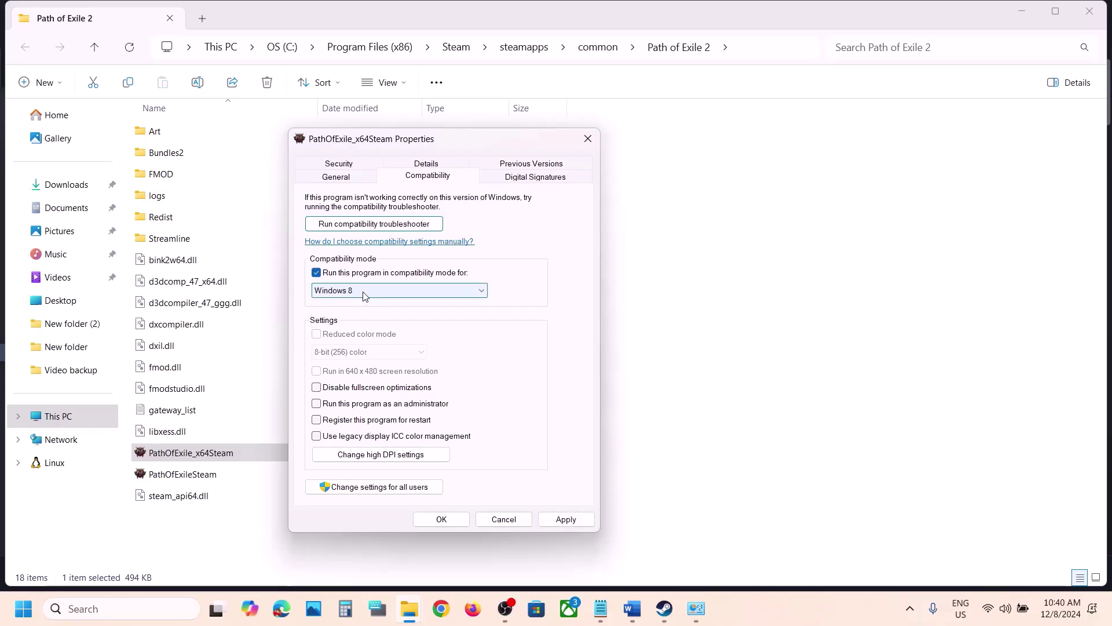
click(566, 519)
Step: Set PathOfExile_x64Steam to run as administrator with Windows 8 compatibility, and save
click(442, 519)
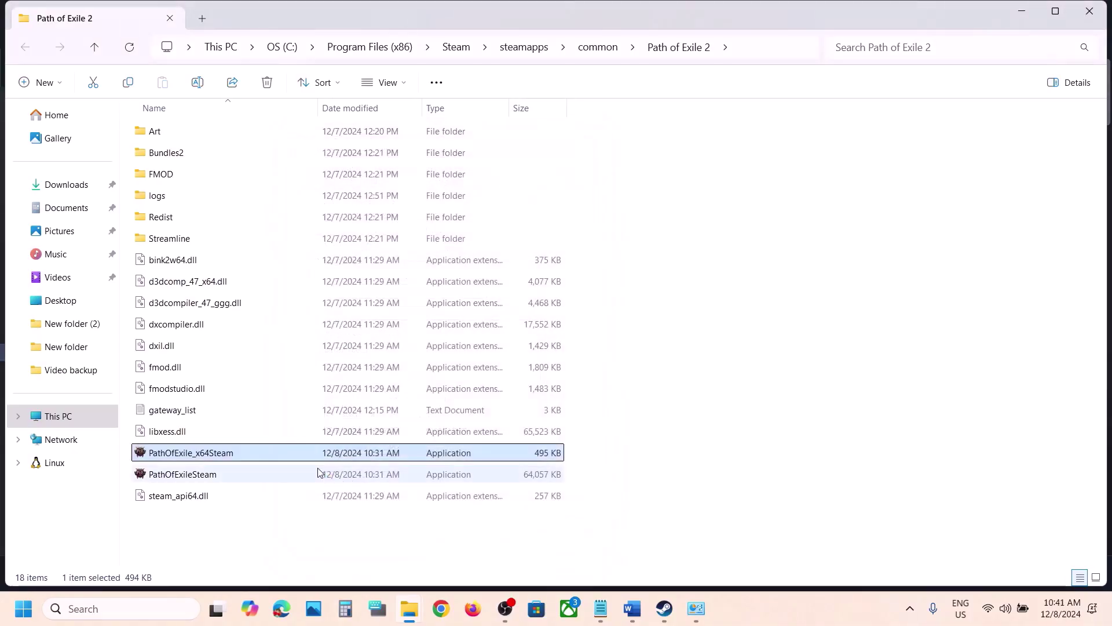
right_click(243, 460)
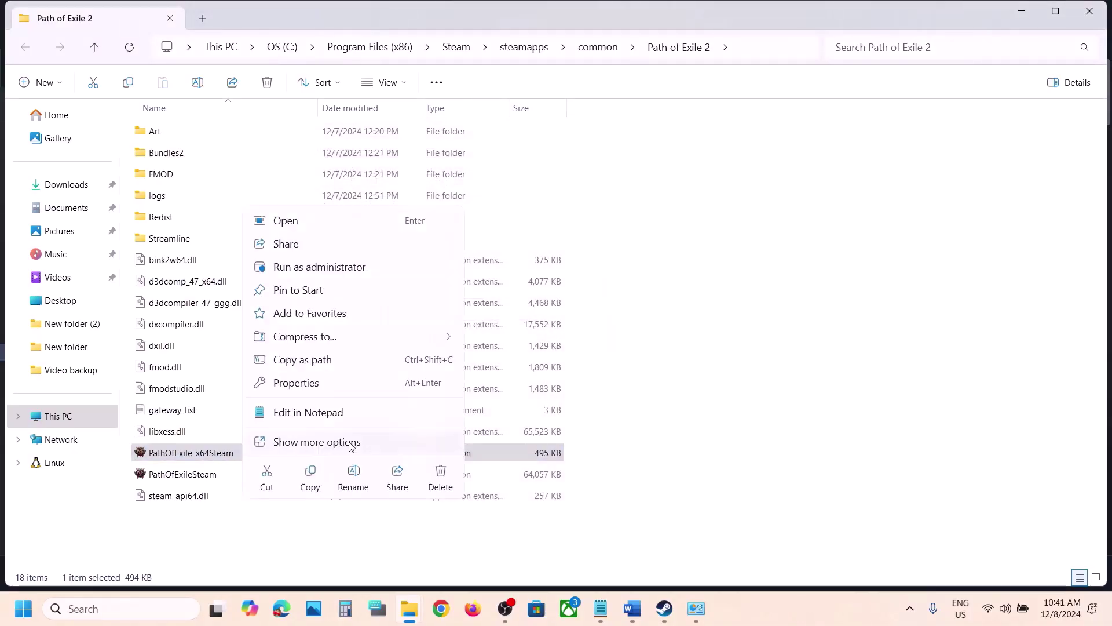
click(318, 383)
click(386, 227)
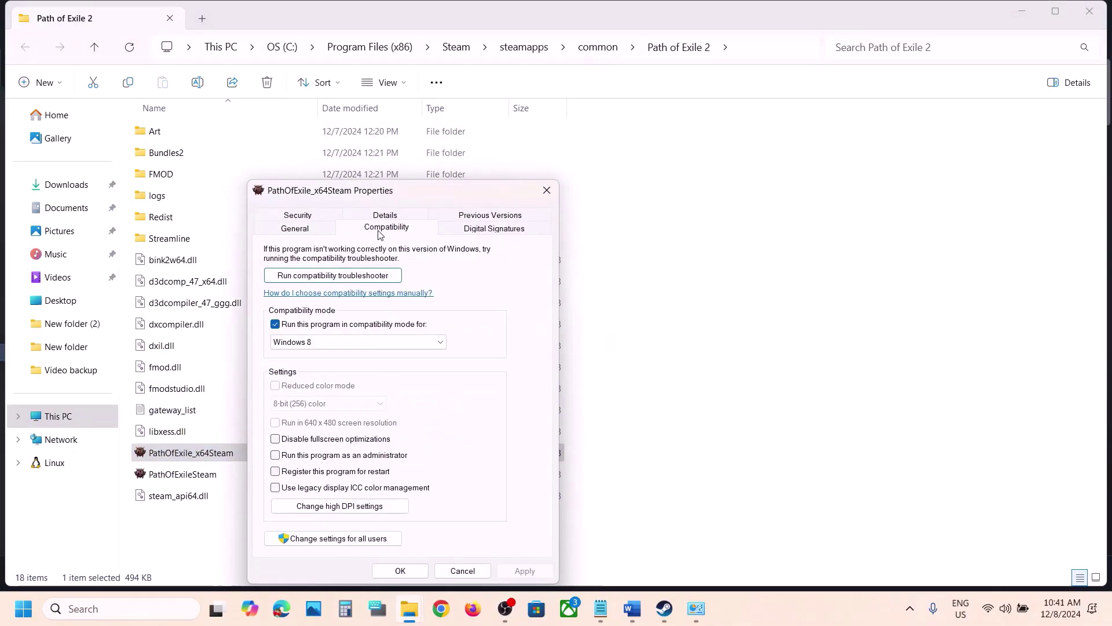
click(325, 342)
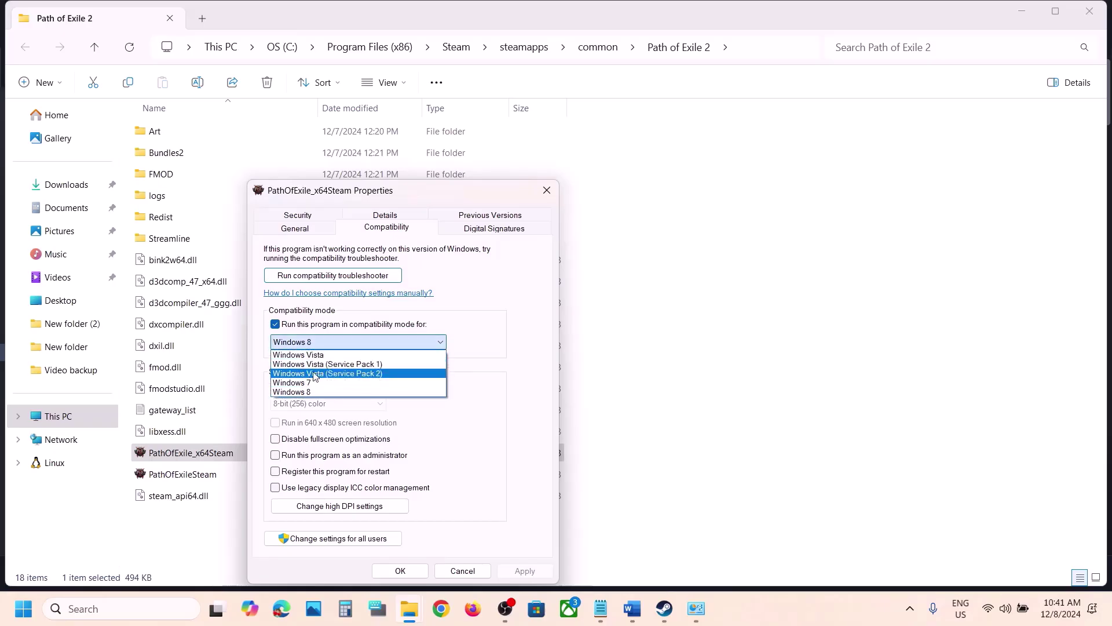
click(307, 383)
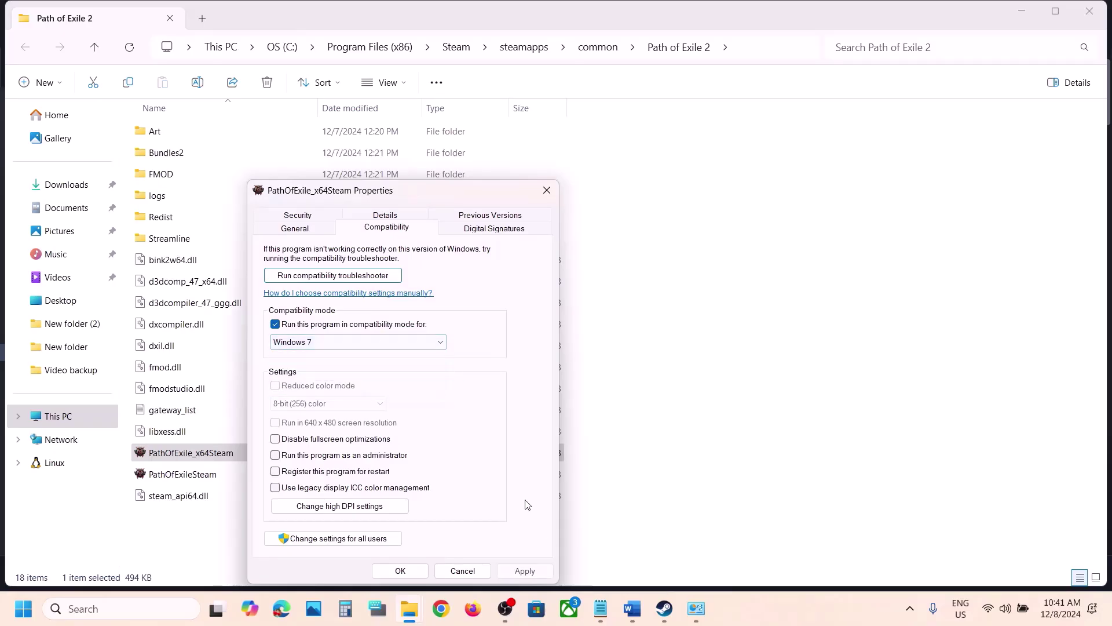
click(340, 343)
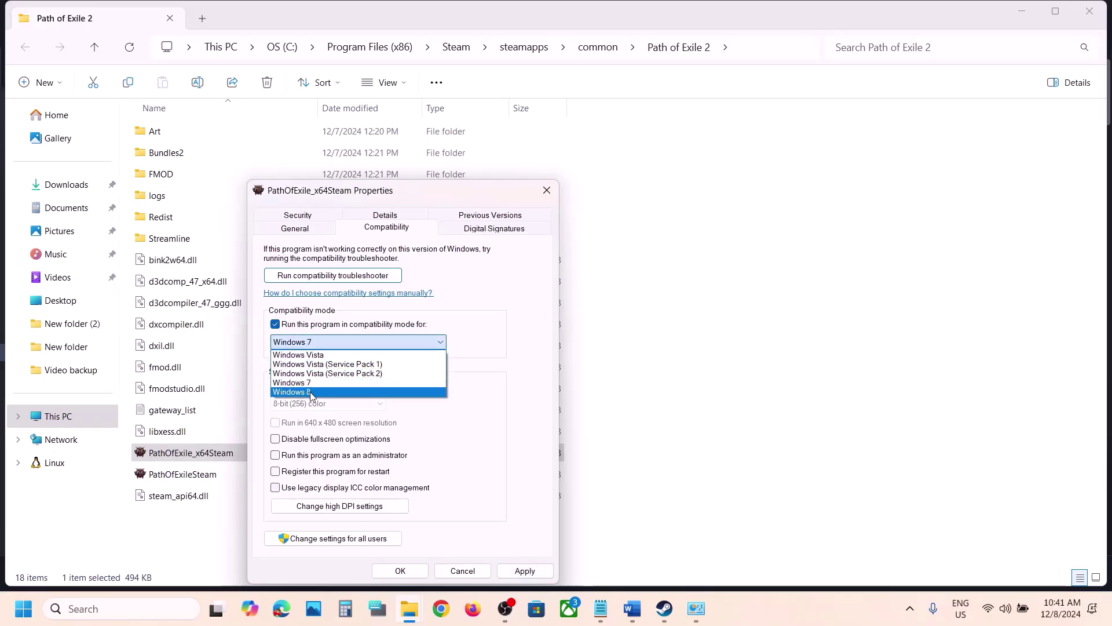
click(311, 391)
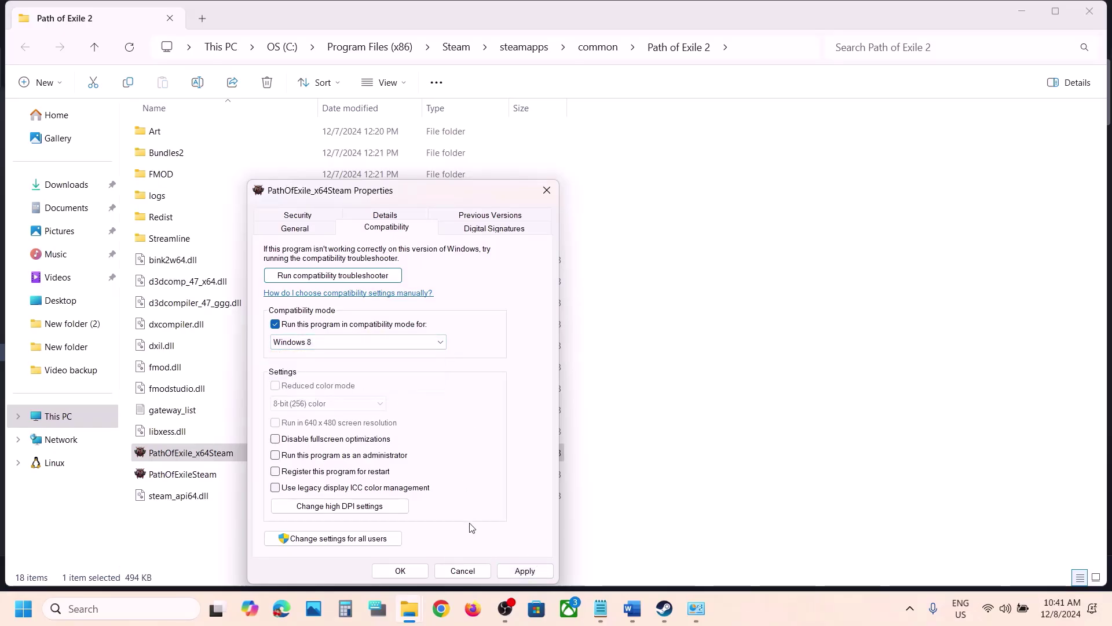
click(276, 456)
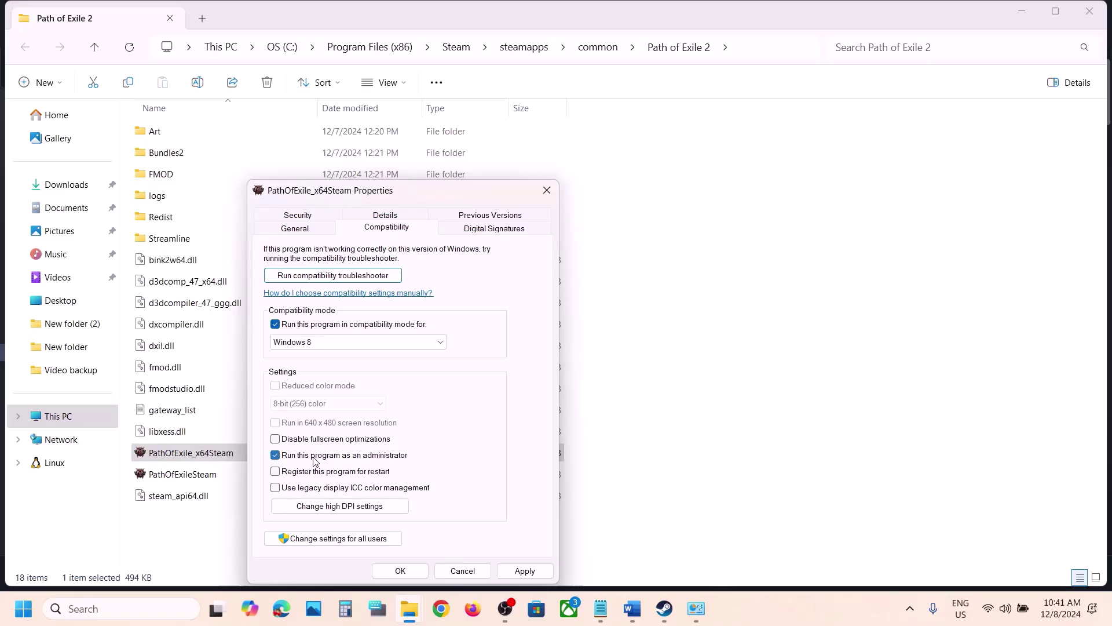
click(513, 571)
click(400, 571)
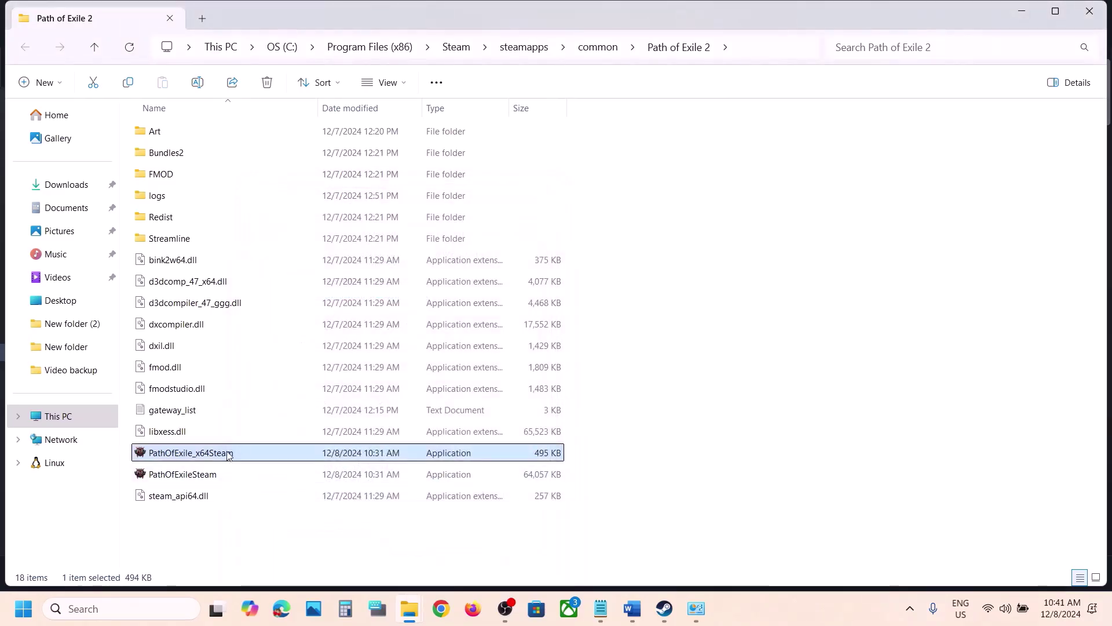
Step: Change PathOfExile_x64Steam's compatibility target to Windows 7 and save the properties
right_click(231, 456)
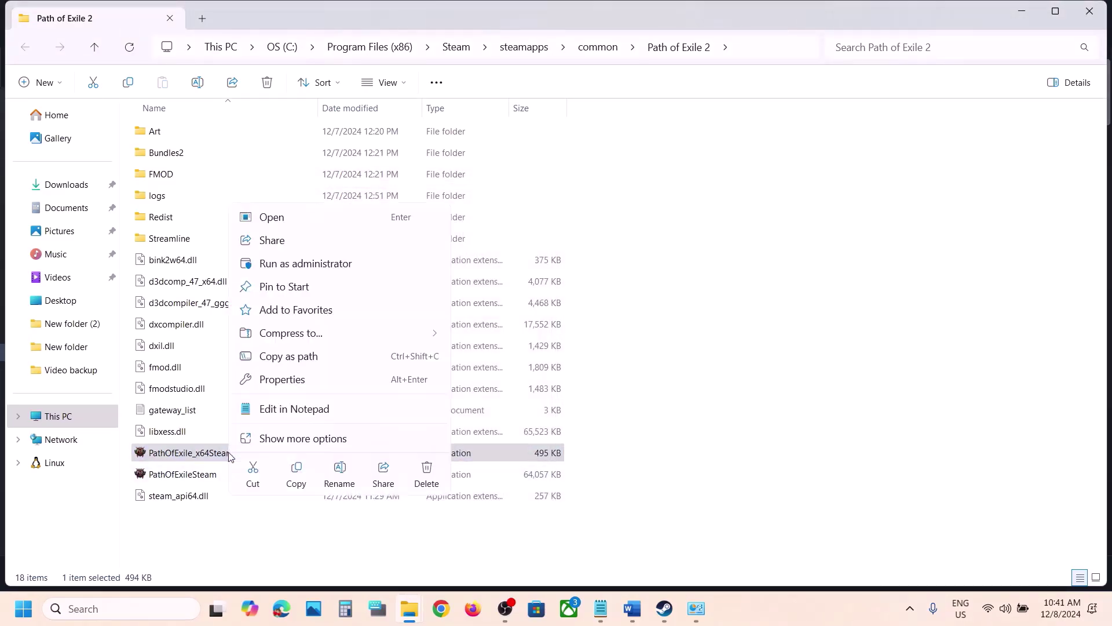
click(298, 381)
click(372, 230)
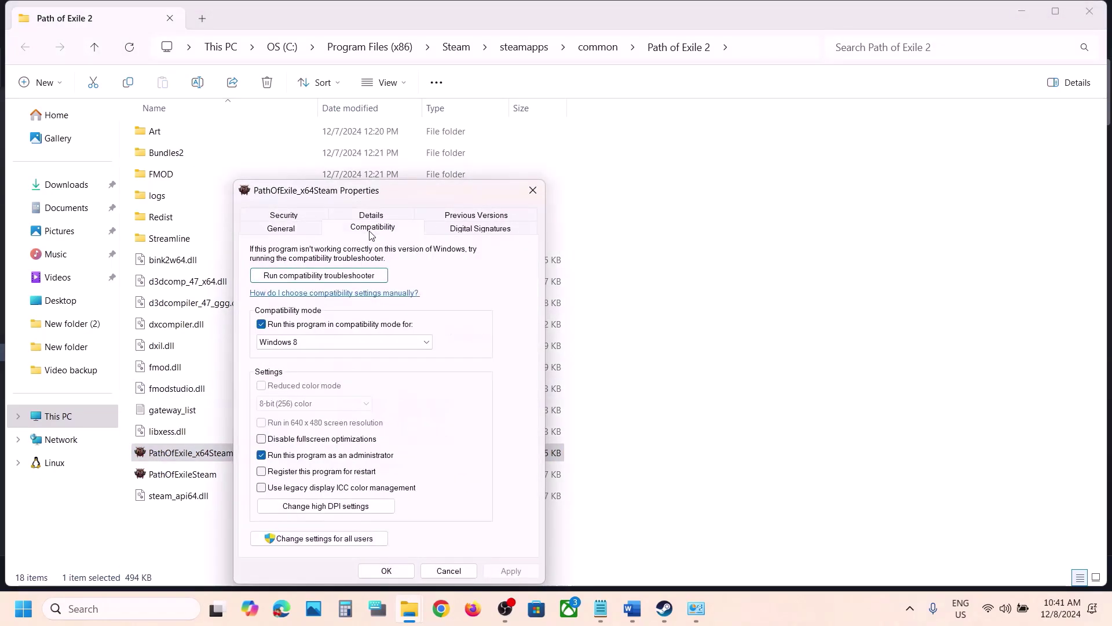
click(272, 348)
click(290, 384)
click(510, 571)
click(386, 571)
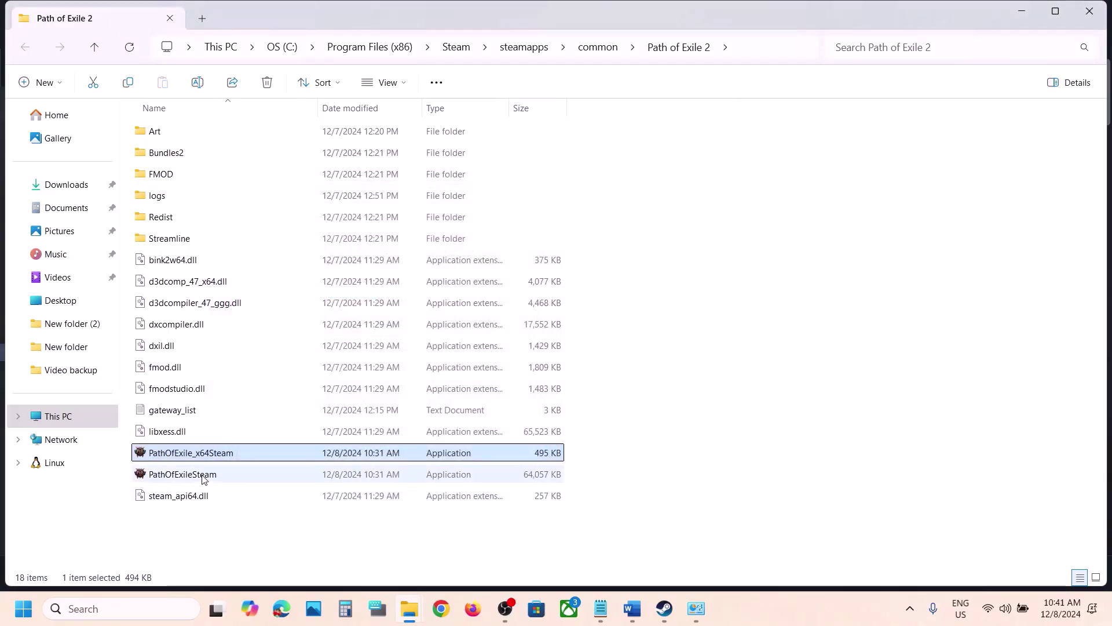
click(203, 477)
Step: Set PathOfExileSteam to run as administrator in Windows 8 compatibility mode, with fullscreen optimizations disabled
right_click(203, 477)
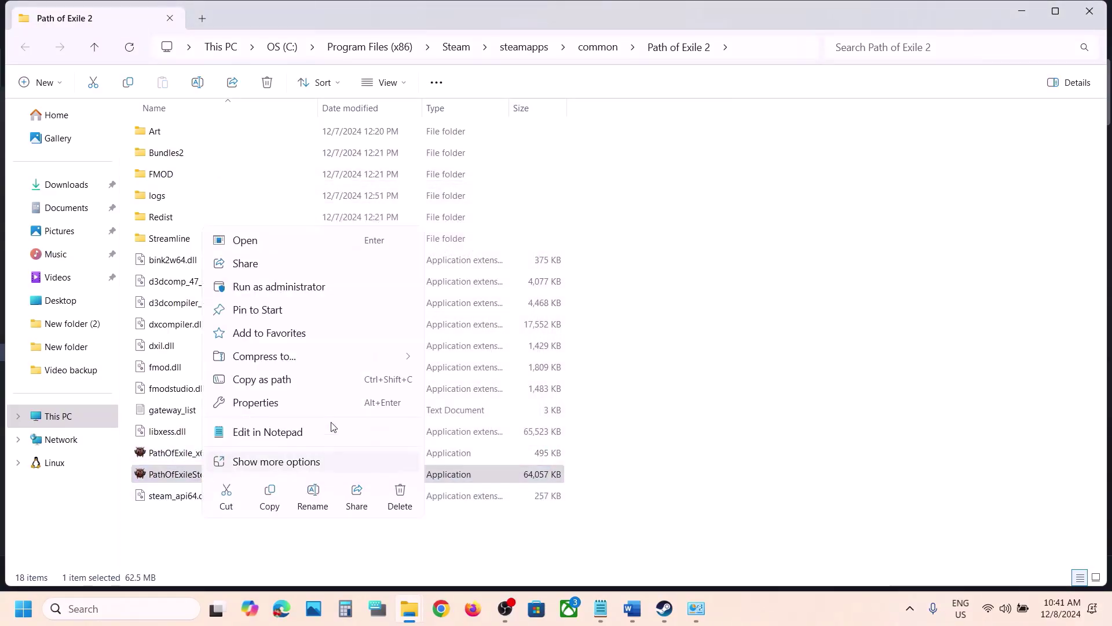
click(284, 402)
click(337, 230)
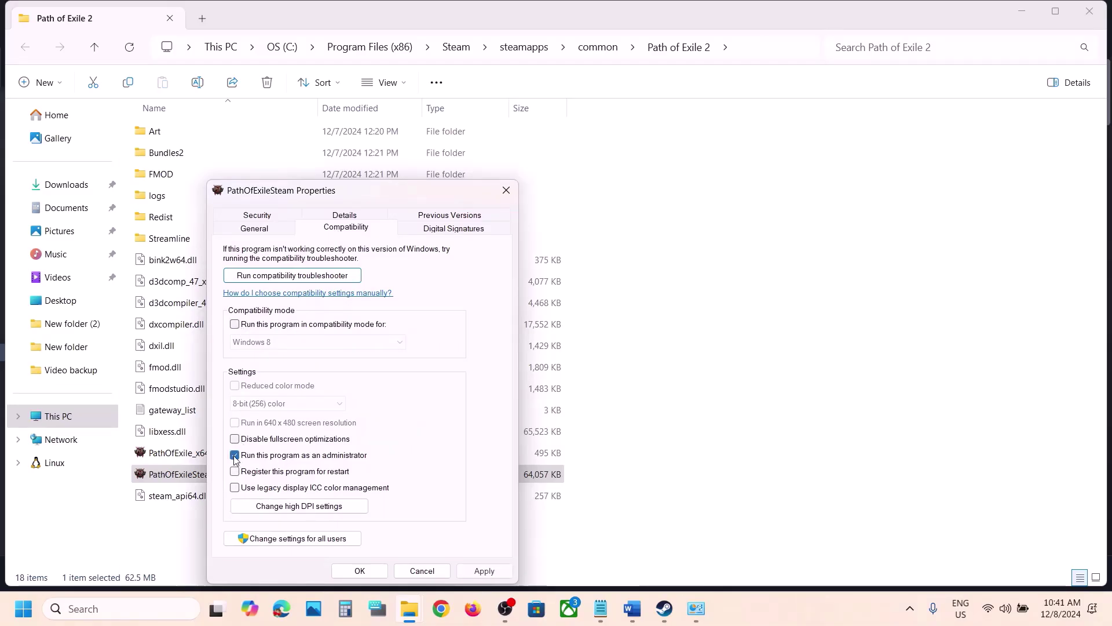
click(478, 572)
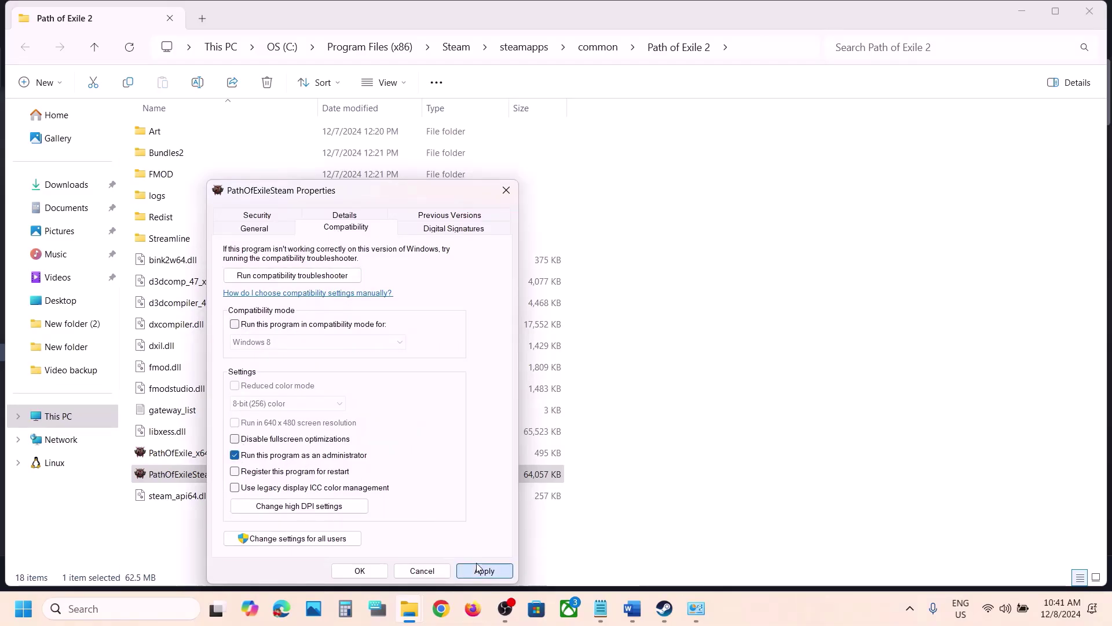
click(235, 323)
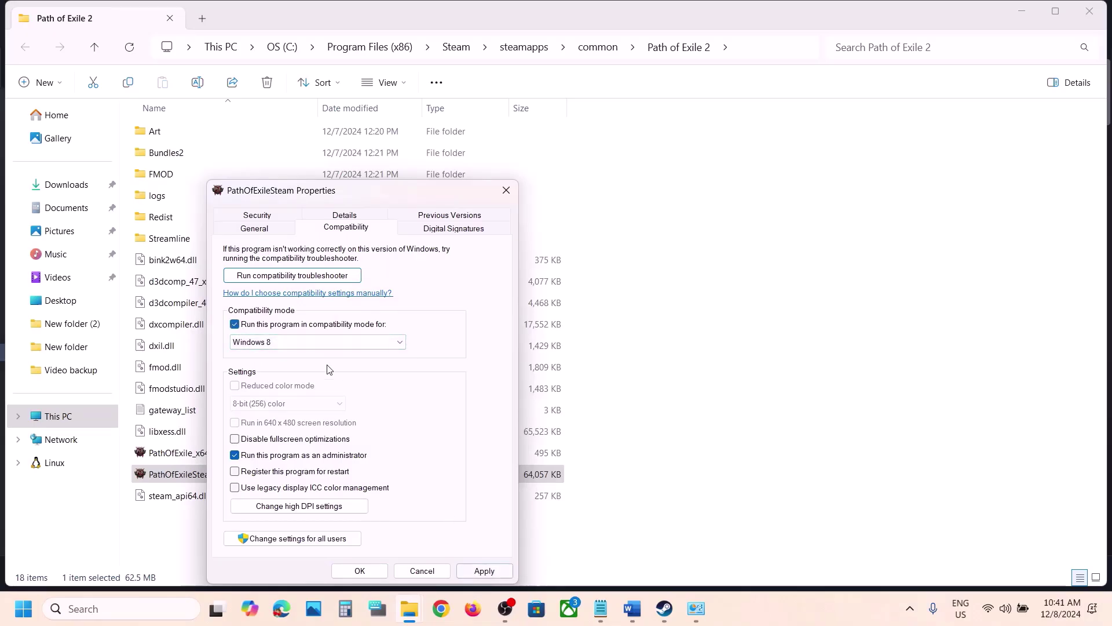
click(486, 571)
click(470, 572)
Step: Revert PathOfExileSteam's compatibility mode, fullscreen optimizations and administrator settings, then apply and close
click(234, 324)
click(235, 438)
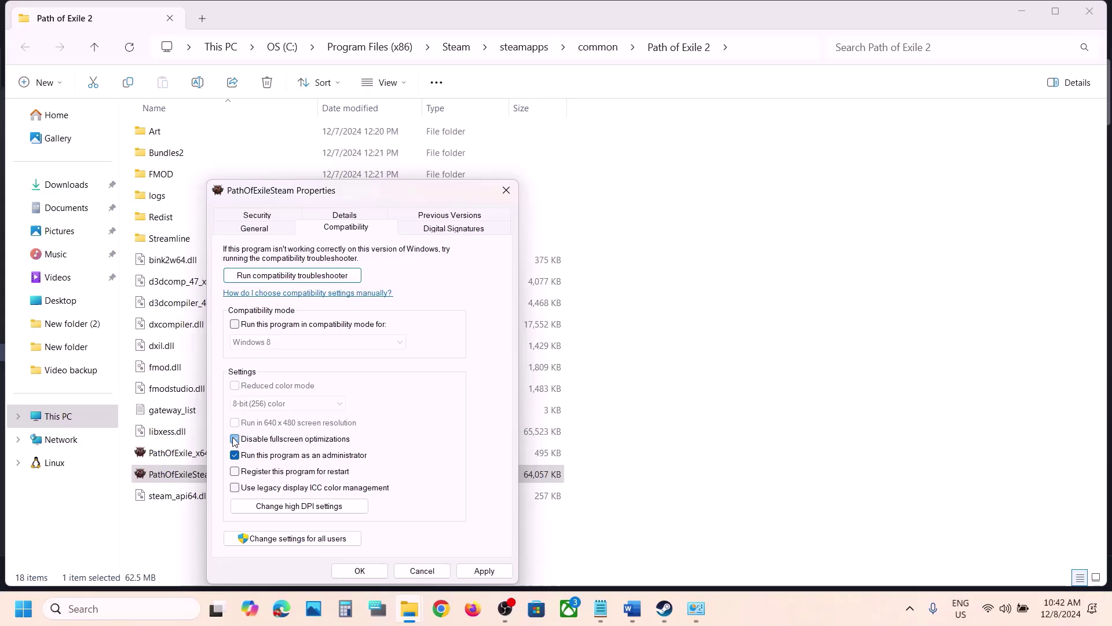
click(235, 454)
click(486, 571)
click(360, 571)
Step: Untick compatibility mode in PathOfExile_x64Steam's Compatibility properties and apply the change
click(217, 453)
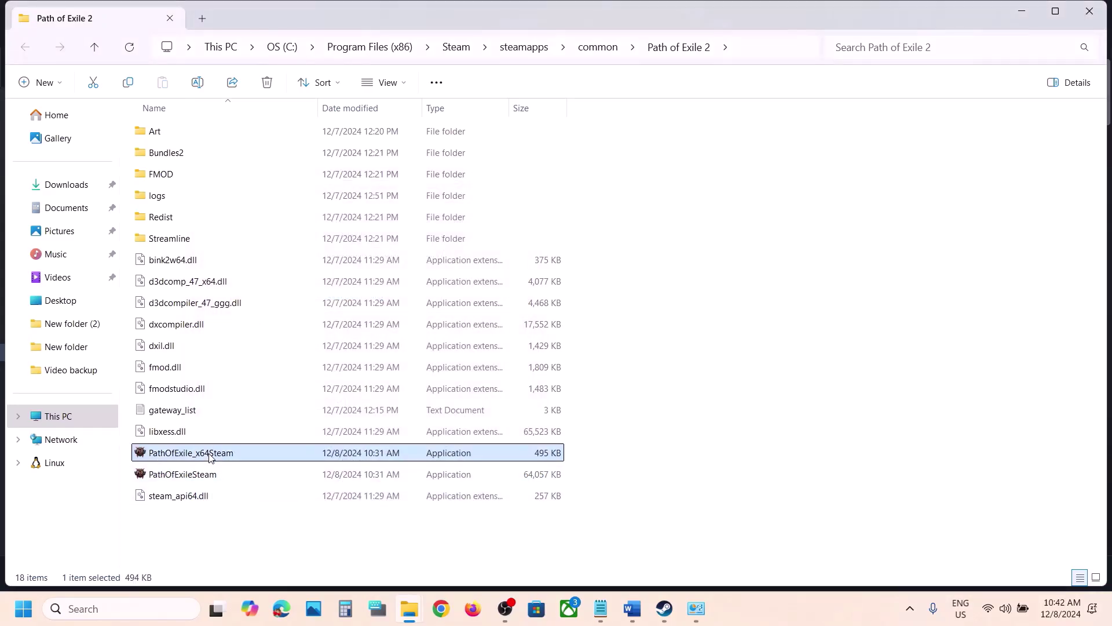
right_click(217, 452)
click(261, 380)
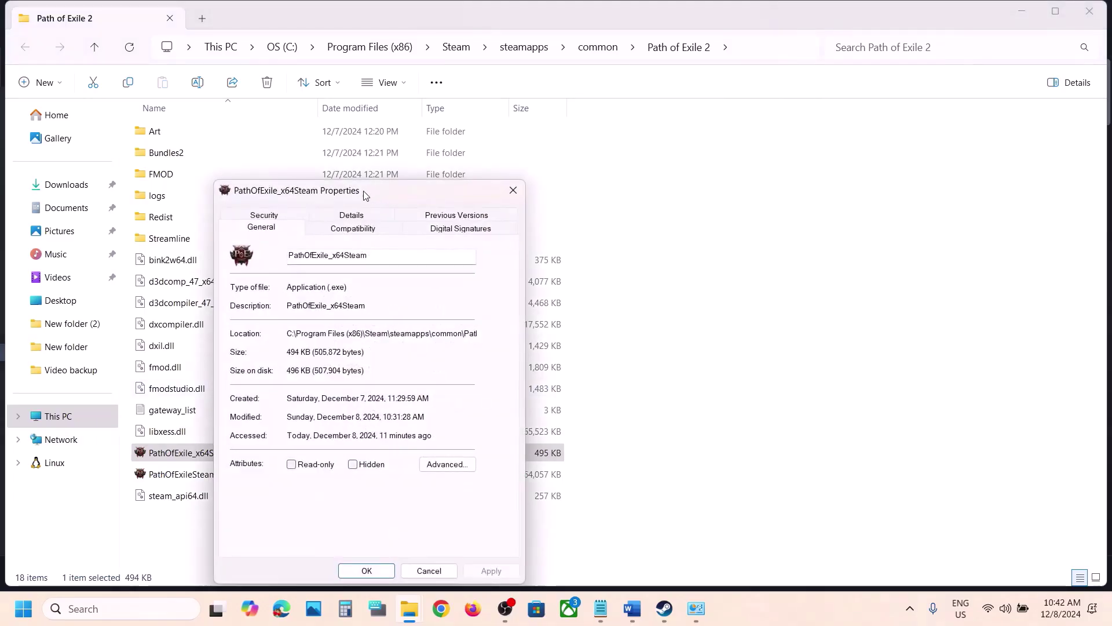
click(341, 229)
click(242, 324)
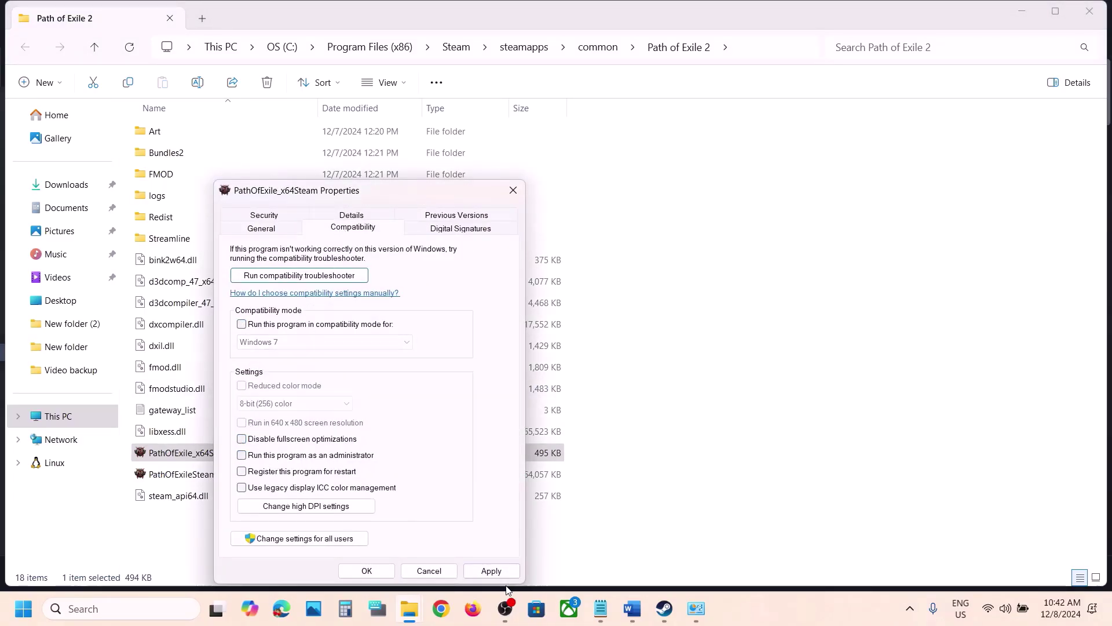
click(491, 570)
click(367, 570)
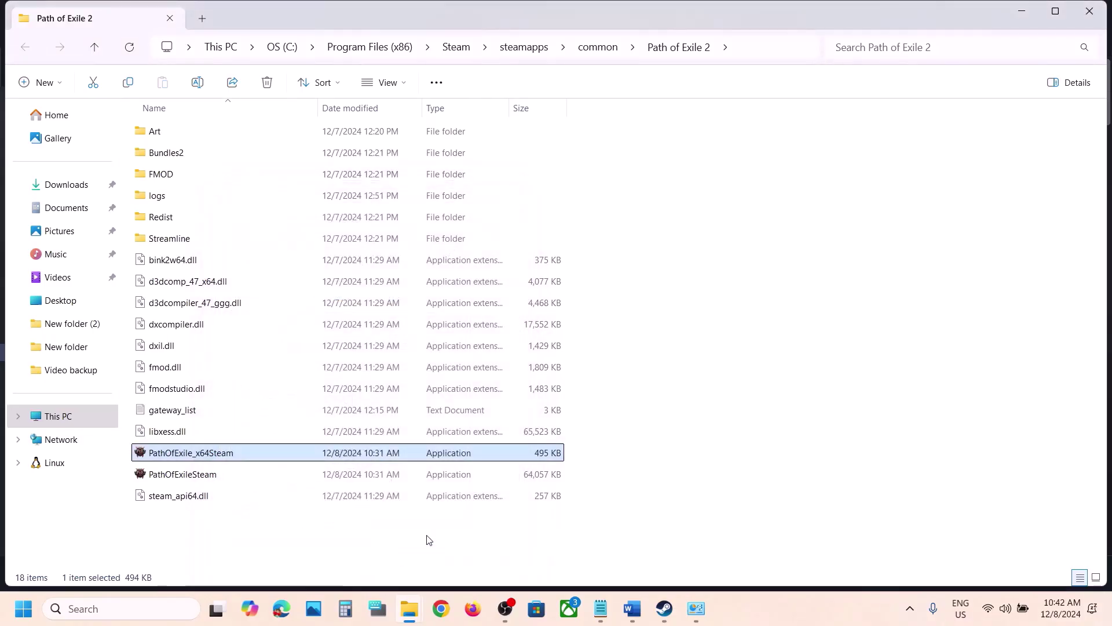